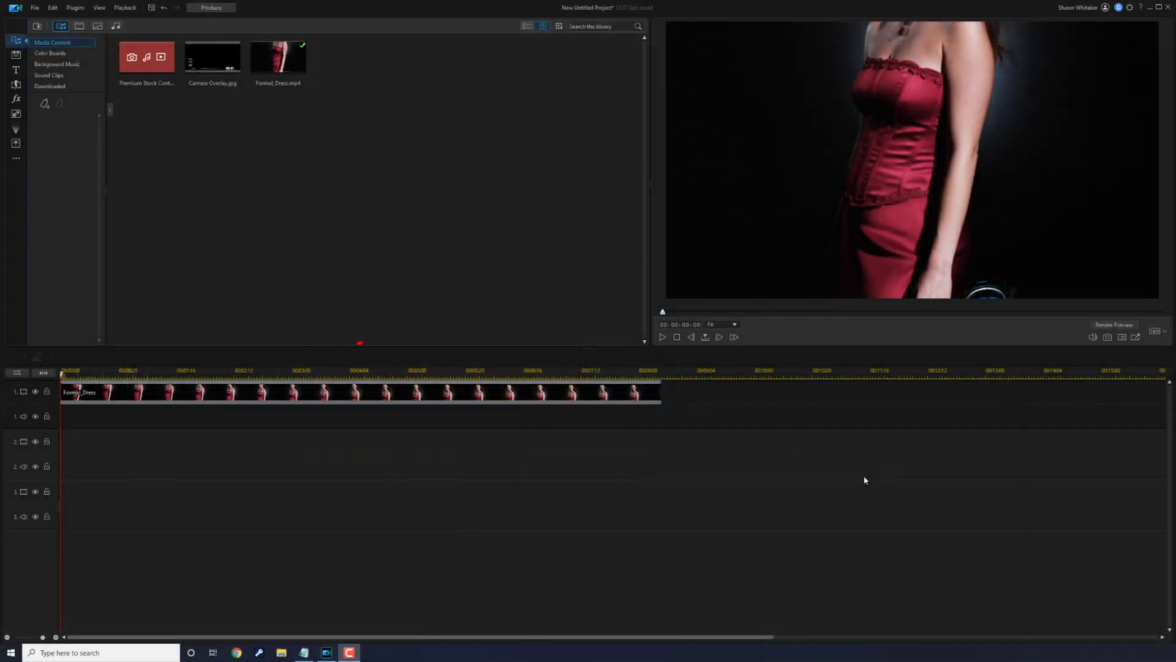
Step: Play the Formal_Dress clip in the preview to review it, up to about 00:00:04:11
left_click(661, 337)
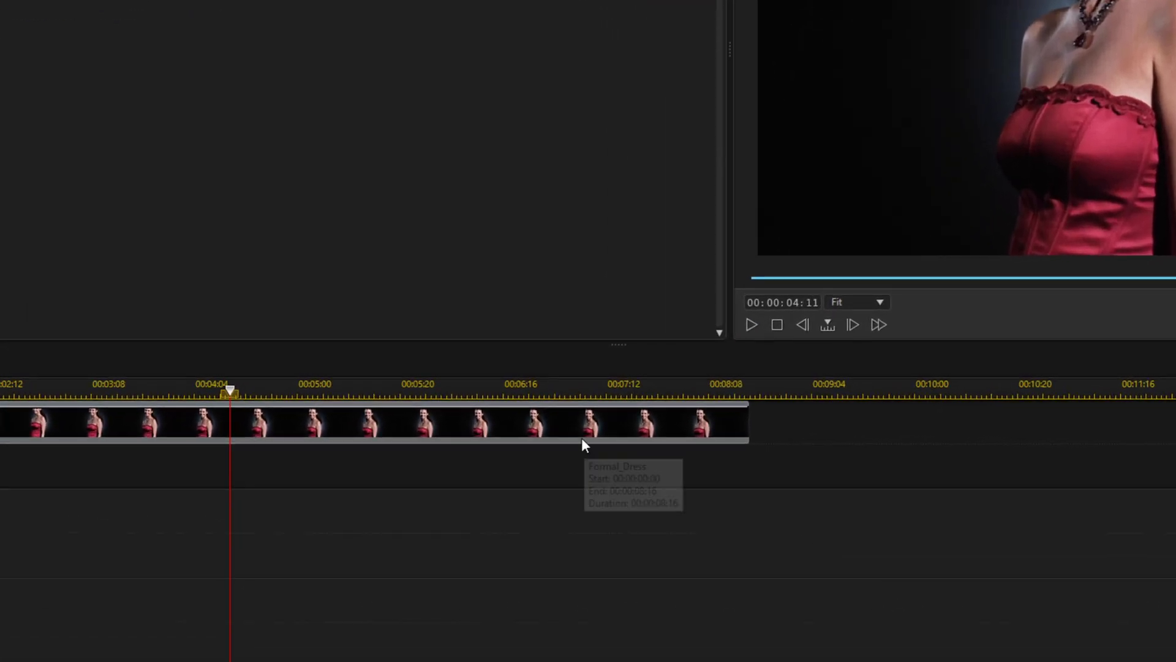
Step: Move the playhead to 00:00:05:19
mouse_move(376, 394)
left_mouse_down()
mouse_move(317, 384)
mouse_move(338, 386)
left_mouse_up()
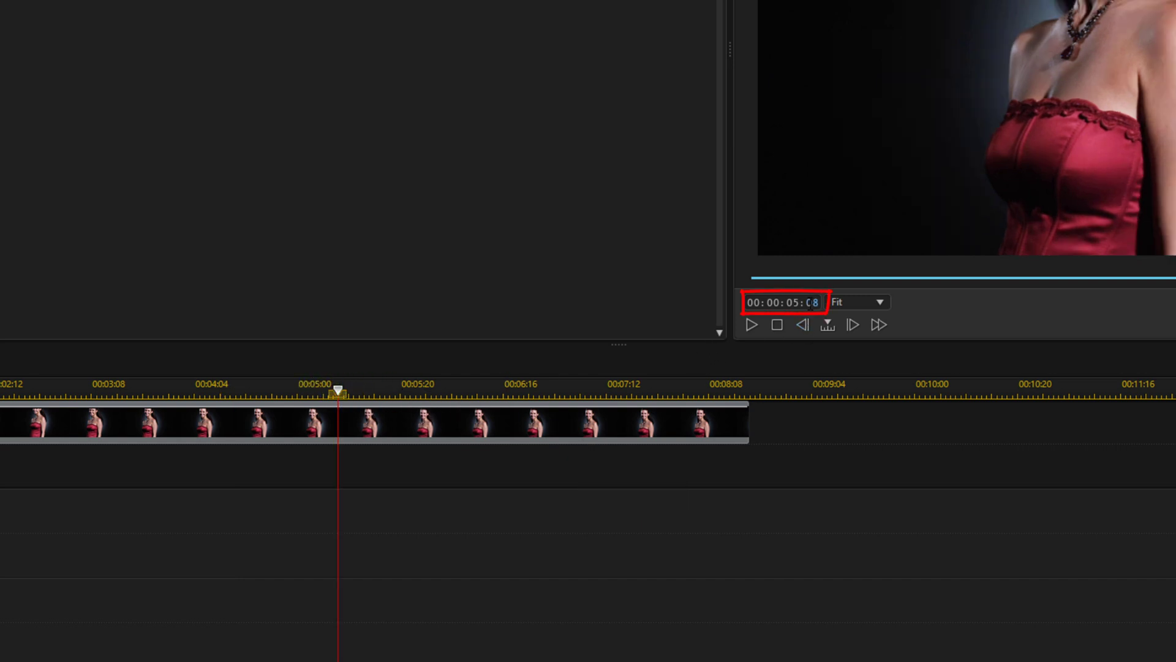
type("19")
key("Return")
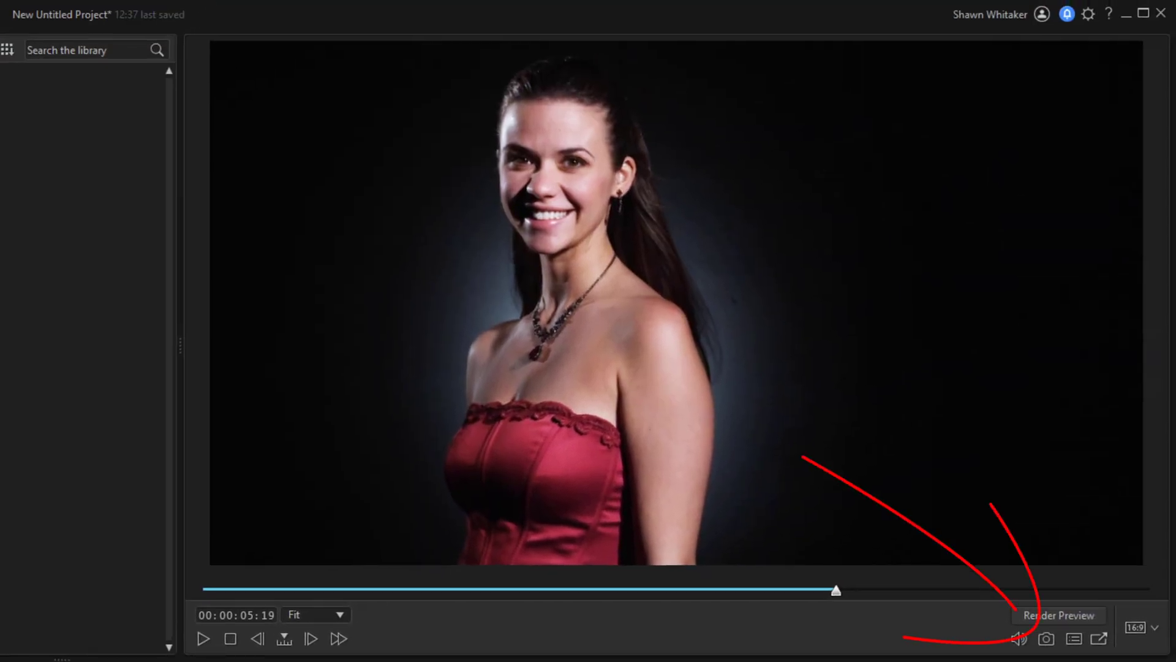
Step: Snapshot that frame and save it as Pic in the PowerDirector University folder
left_click(1046, 638)
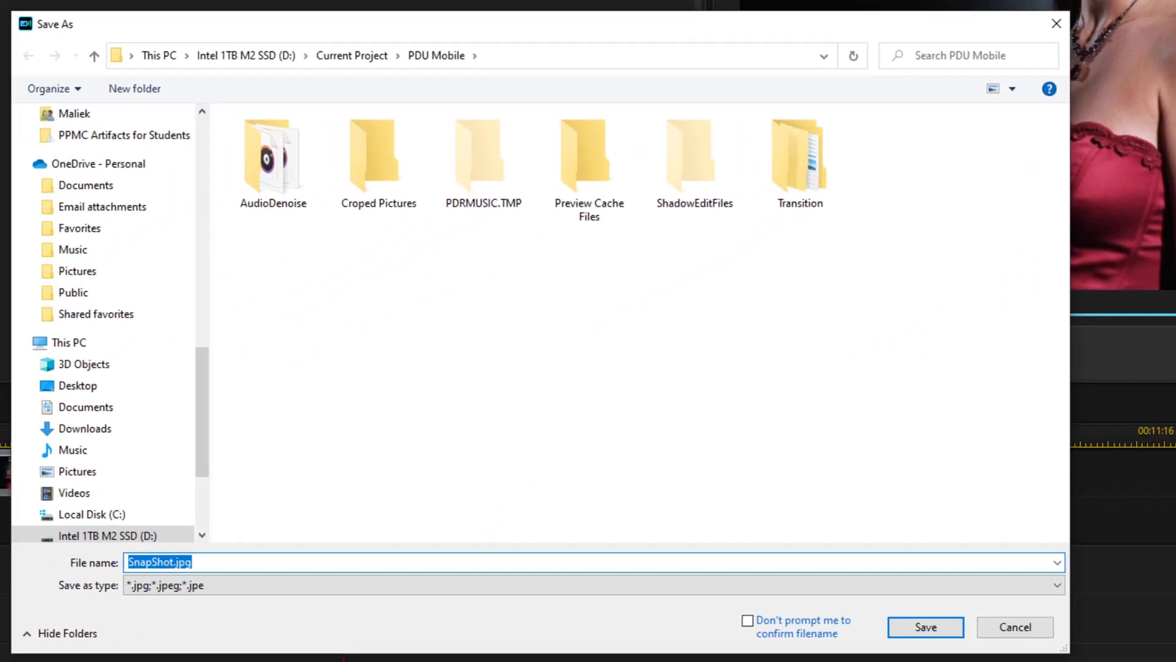
left_click(335, 54)
double_click(799, 167)
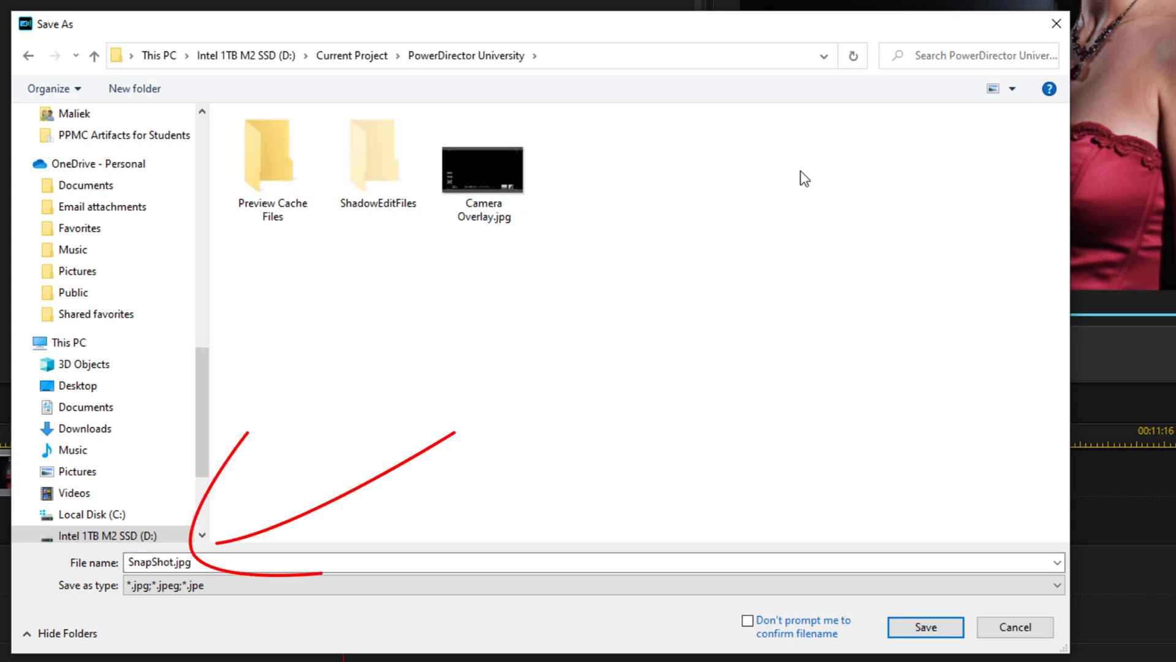
key("Escape")
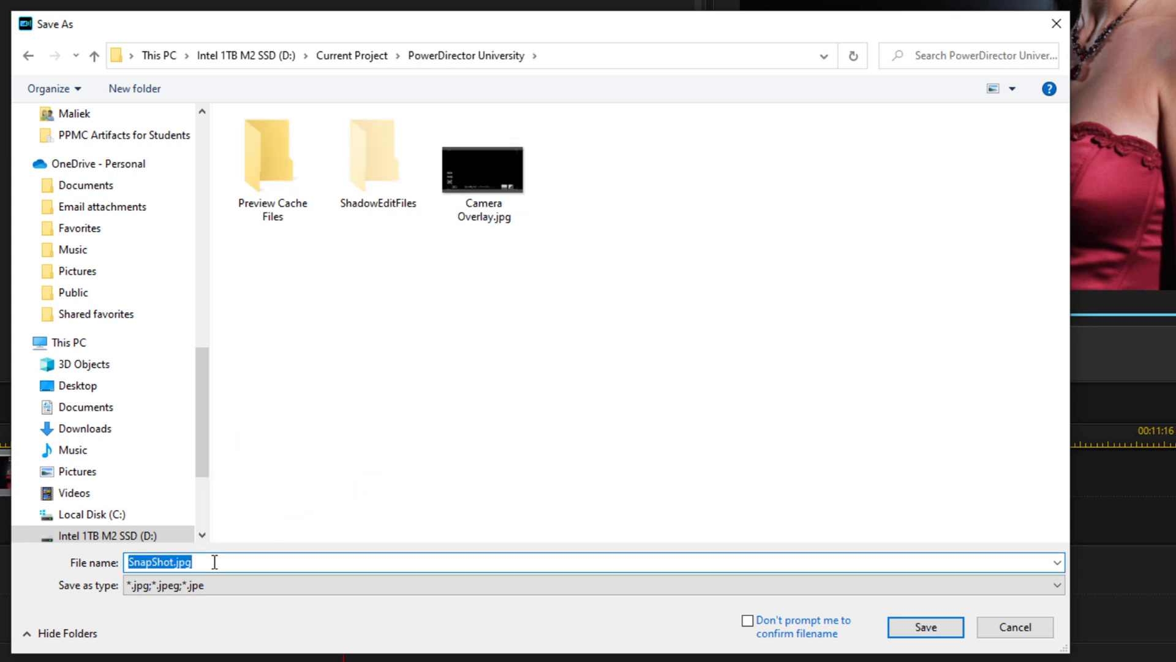
type("Pic")
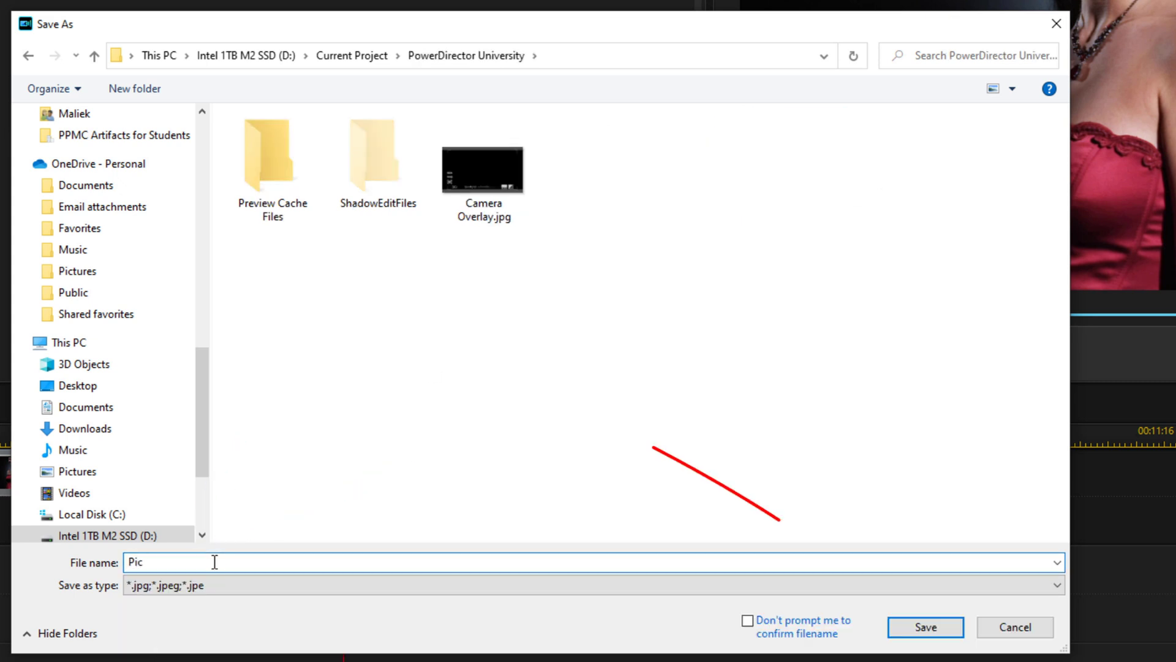
left_click(911, 623)
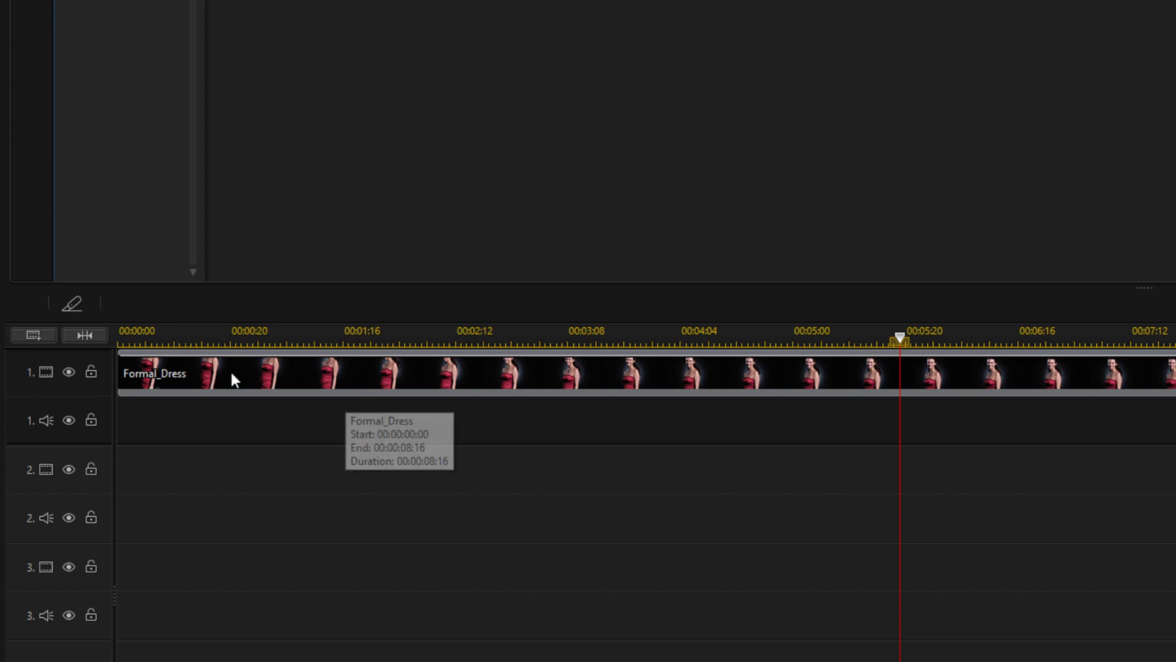
Step: Split Formal_Dress at the playhead and insert Pic.jpg there, moving all later clips right
left_click(72, 304)
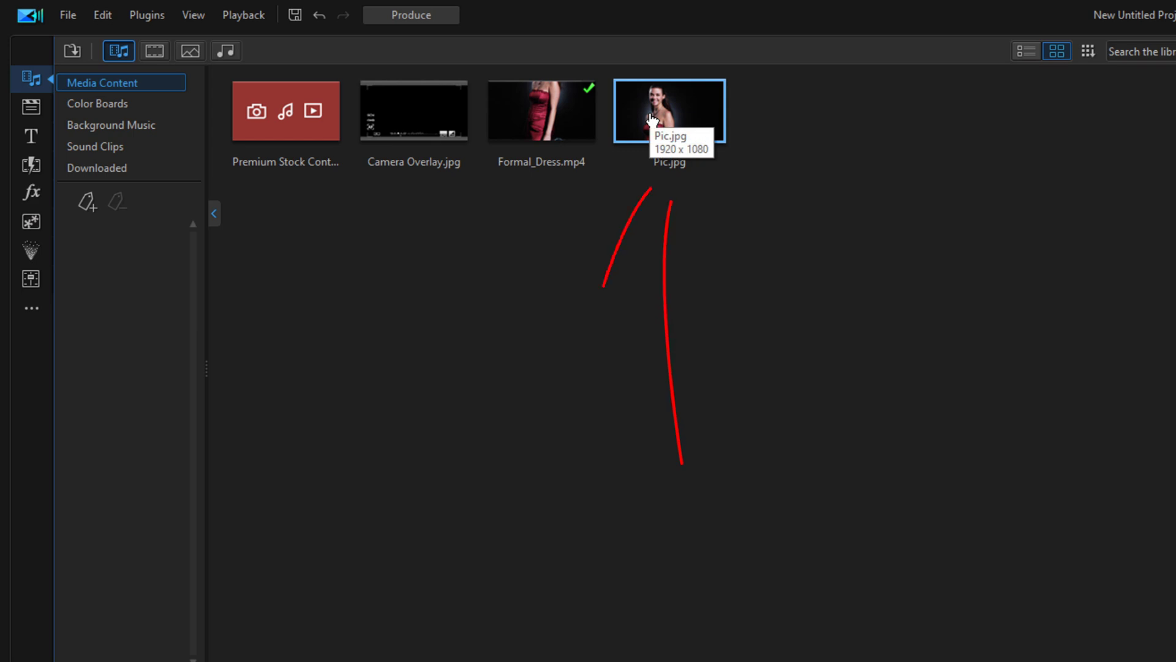
left_click_drag(651, 118, 672, 514)
left_click_drag(445, 279, 445, 278)
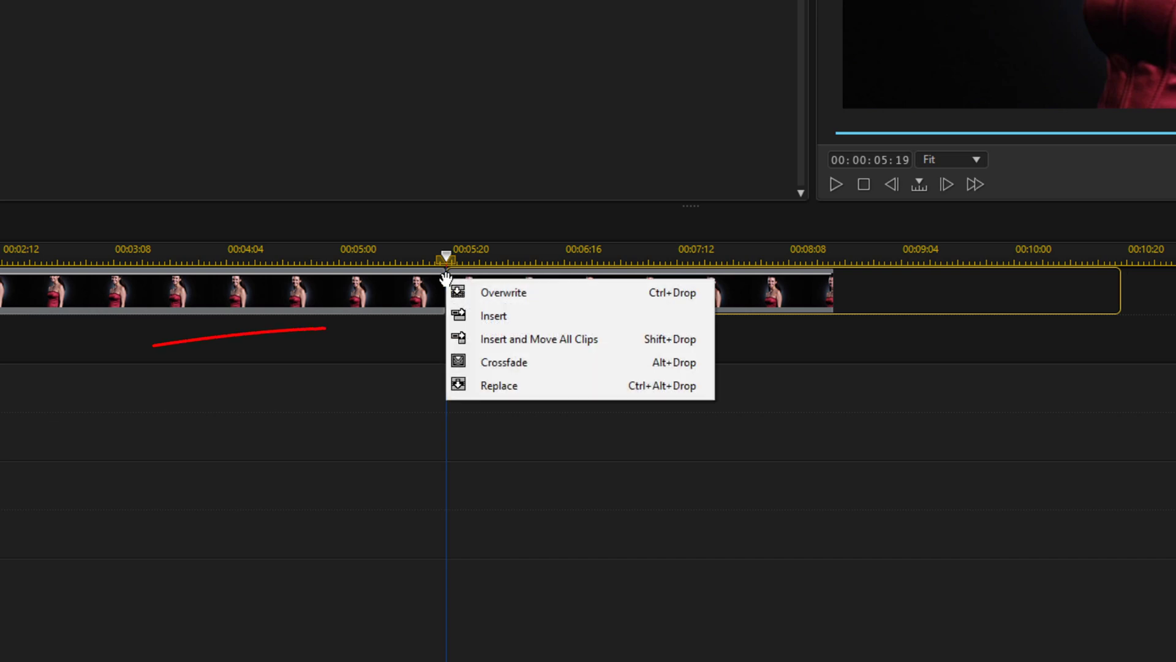
left_click(551, 343)
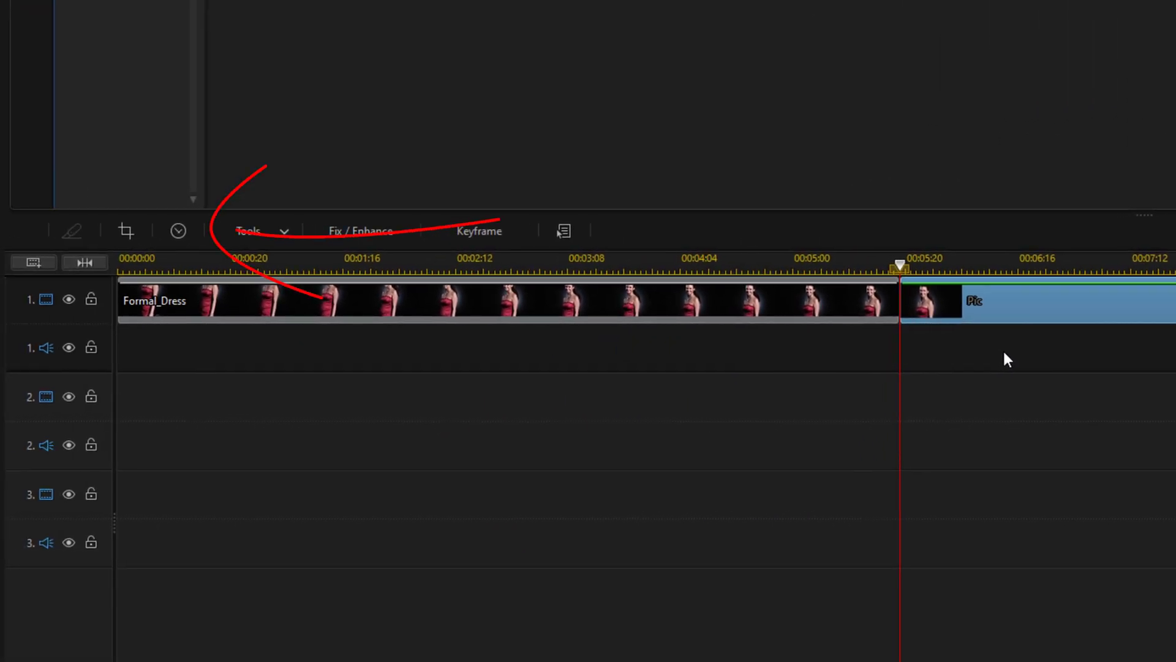
Step: Set the Pic photo's duration to 00:00:03:00
left_click(179, 231)
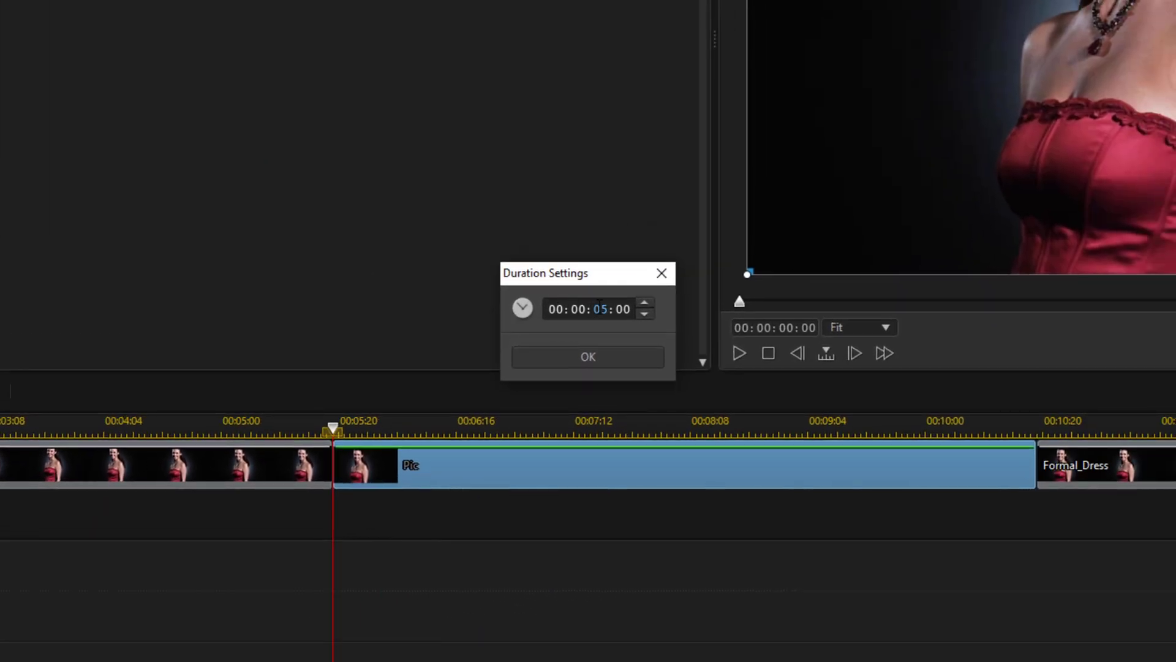
type("03")
key("Return")
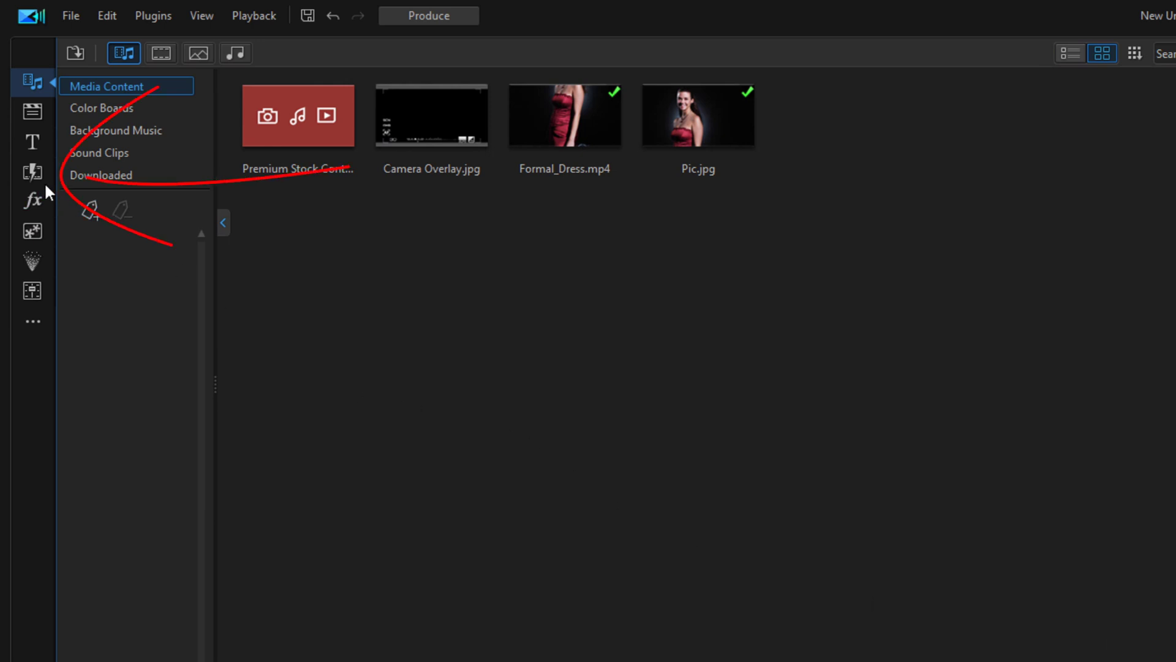
Step: Place the Glitch Flash transition just before the Pic photo on the timeline
left_click(35, 167)
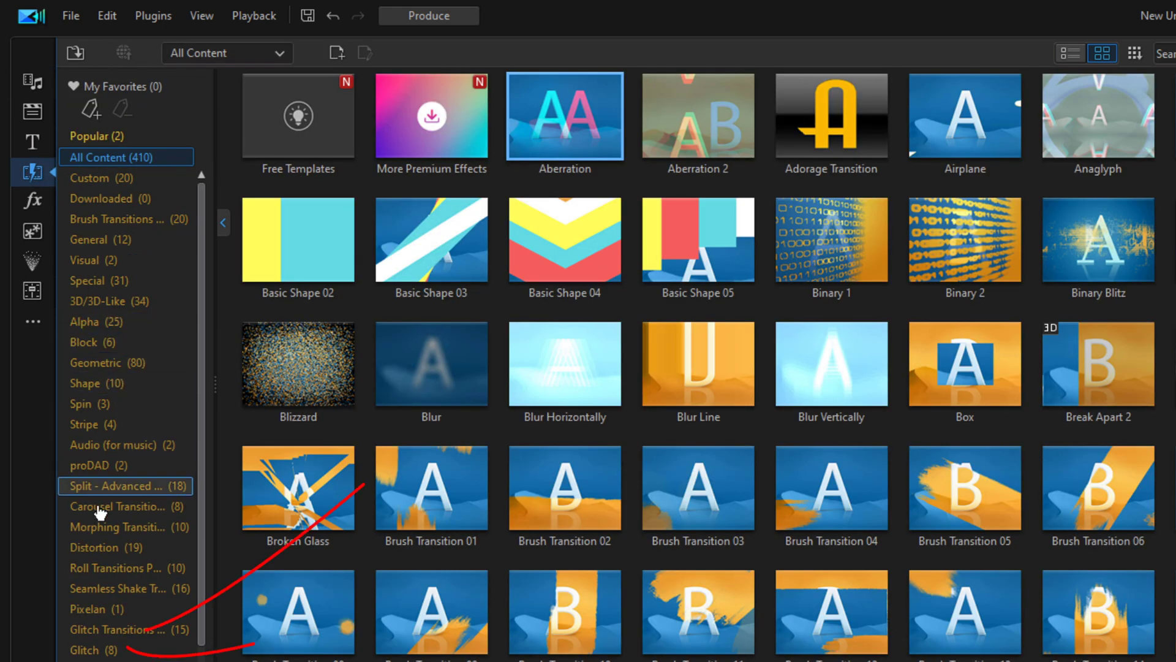
left_click(126, 651)
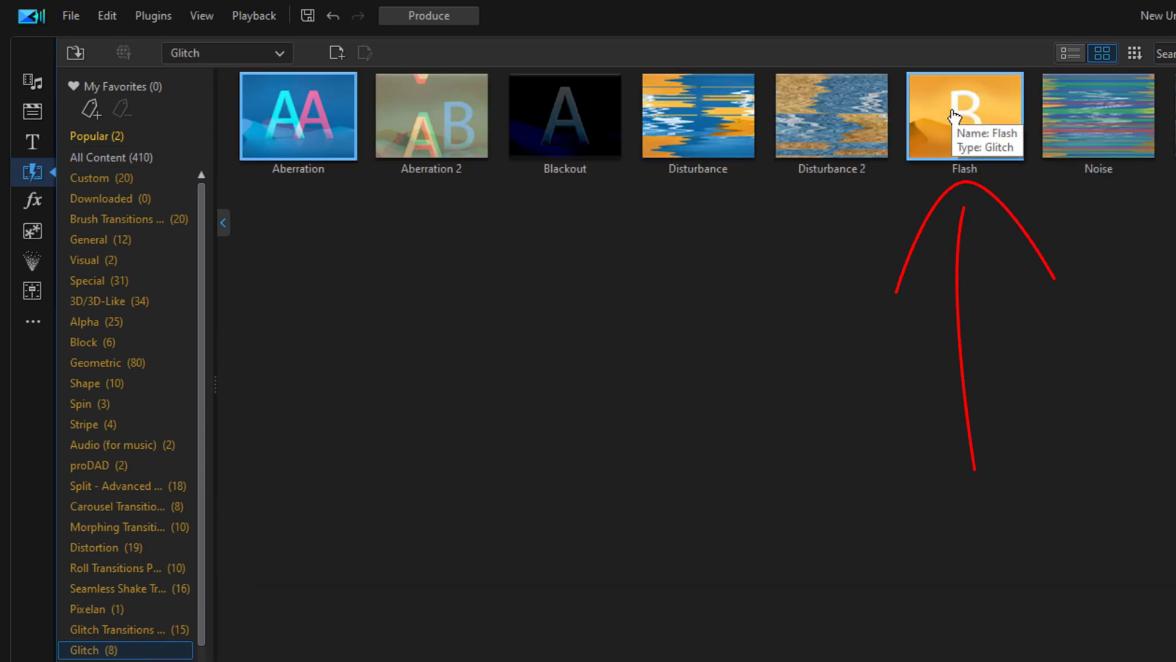
left_click_drag(953, 116, 923, 661)
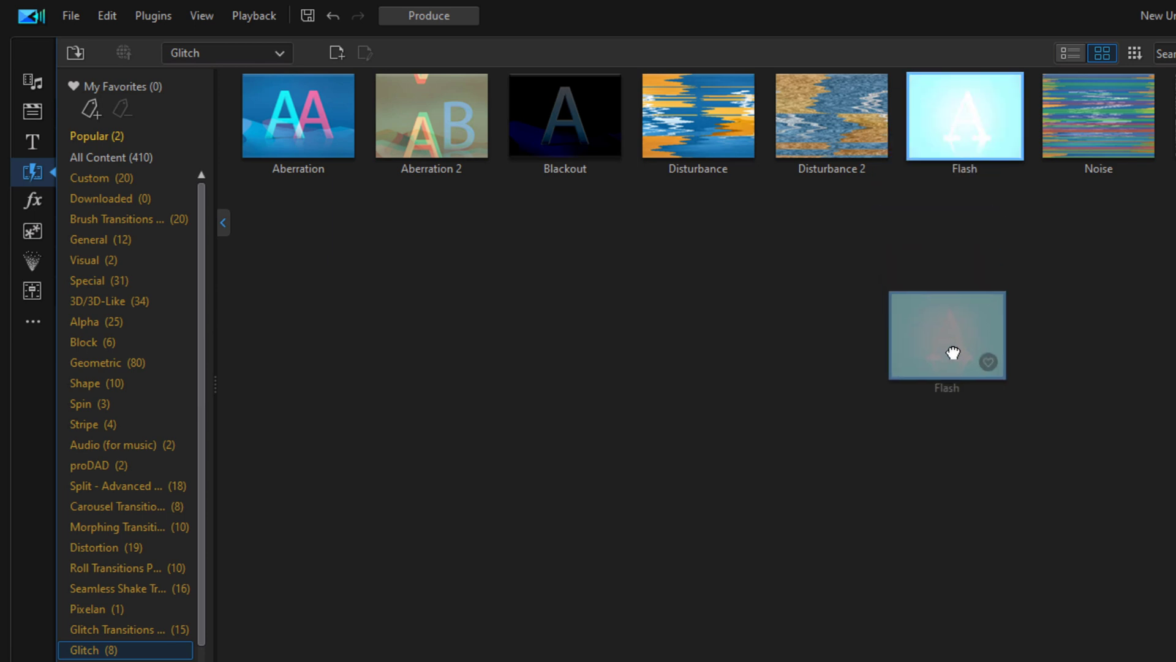
left_click_drag(669, 603, 672, 661)
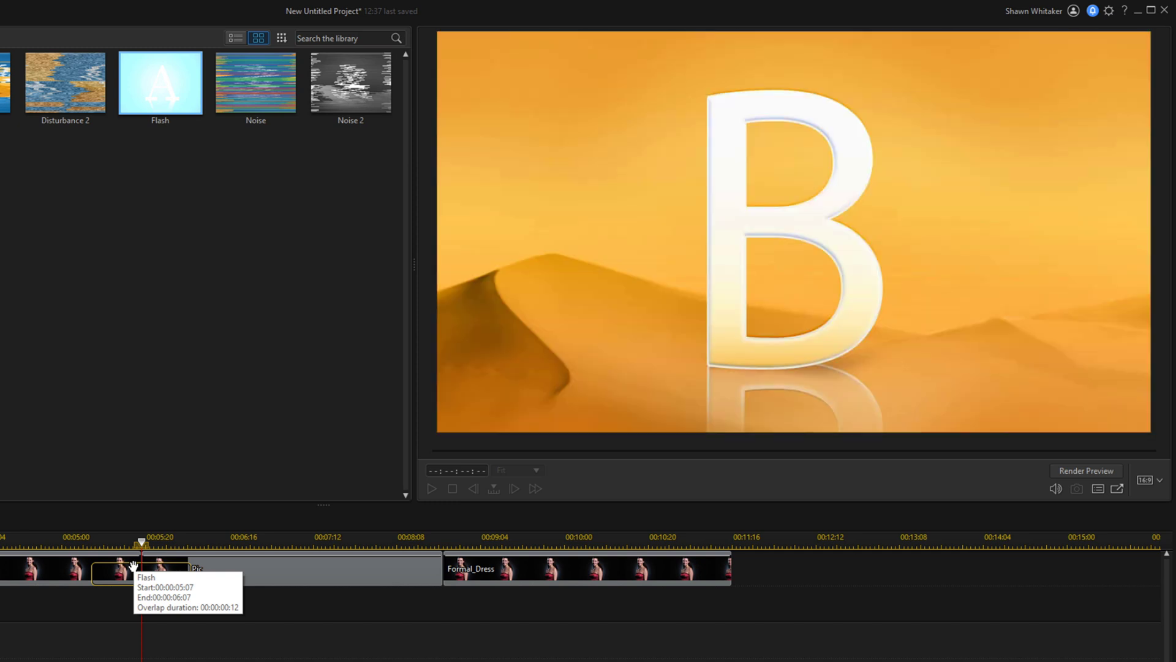
Step: Set the Flash transition's duration to 00:00:00:10
left_click(133, 564)
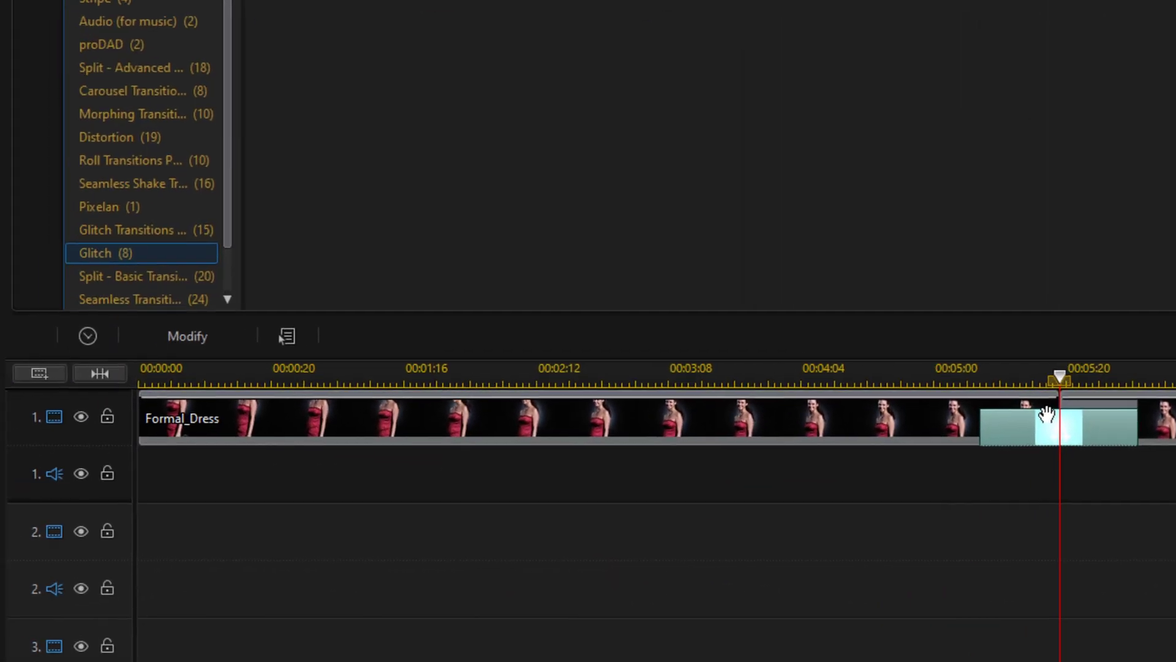
left_click(84, 336)
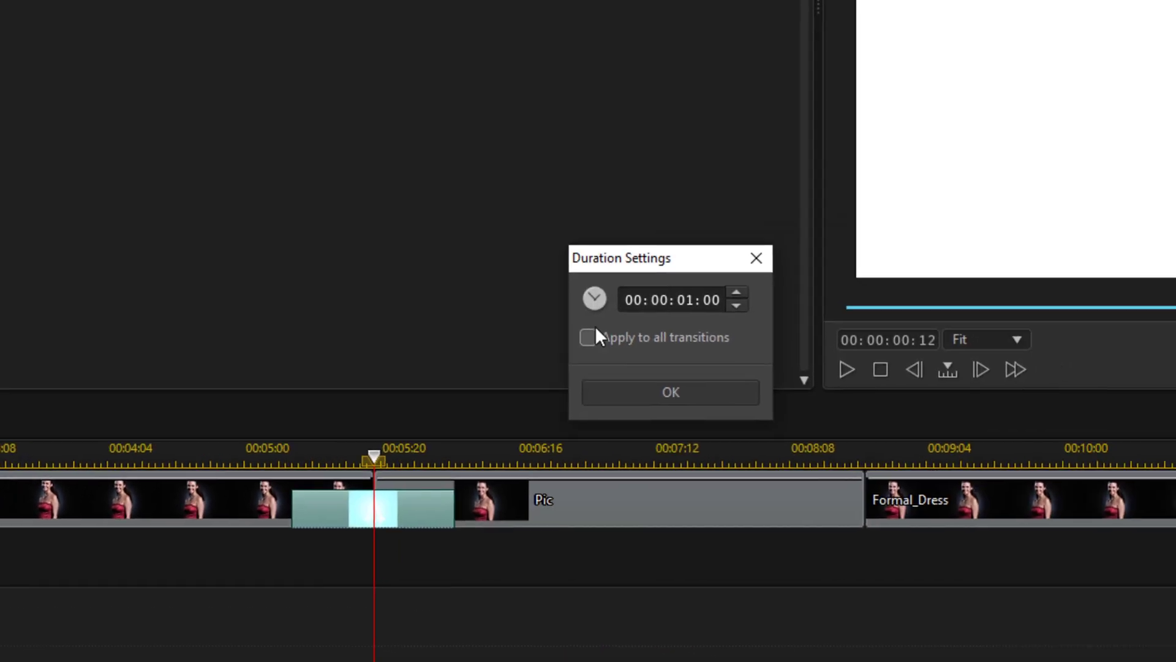
type("2")
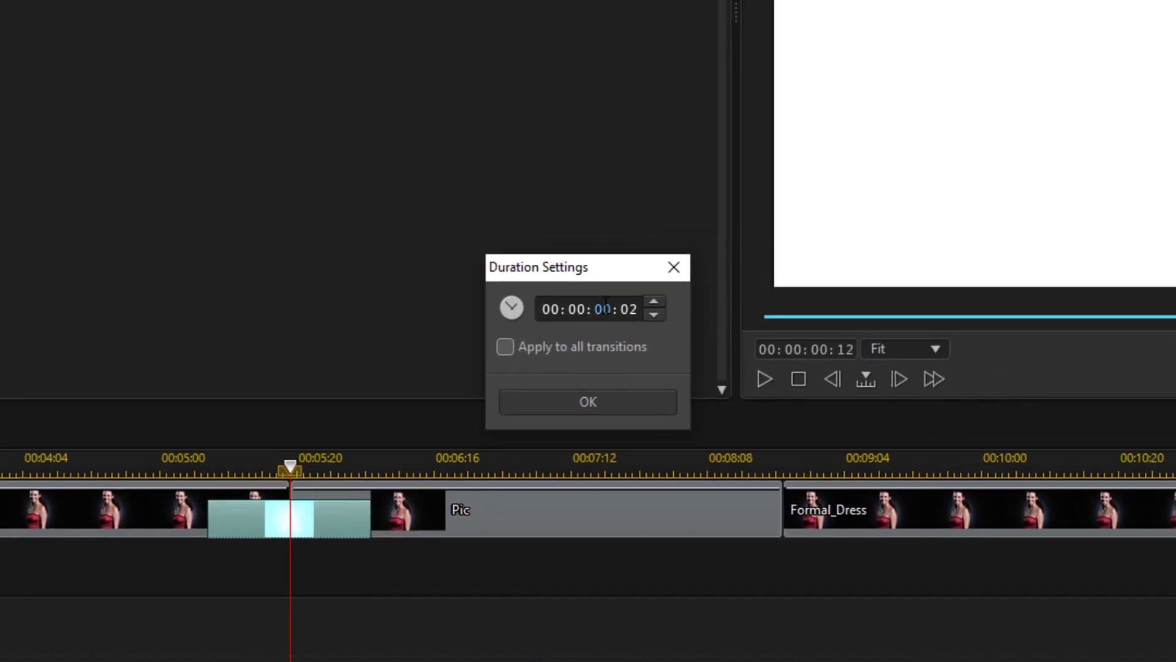
key("Right")
type("10")
left_click(590, 402)
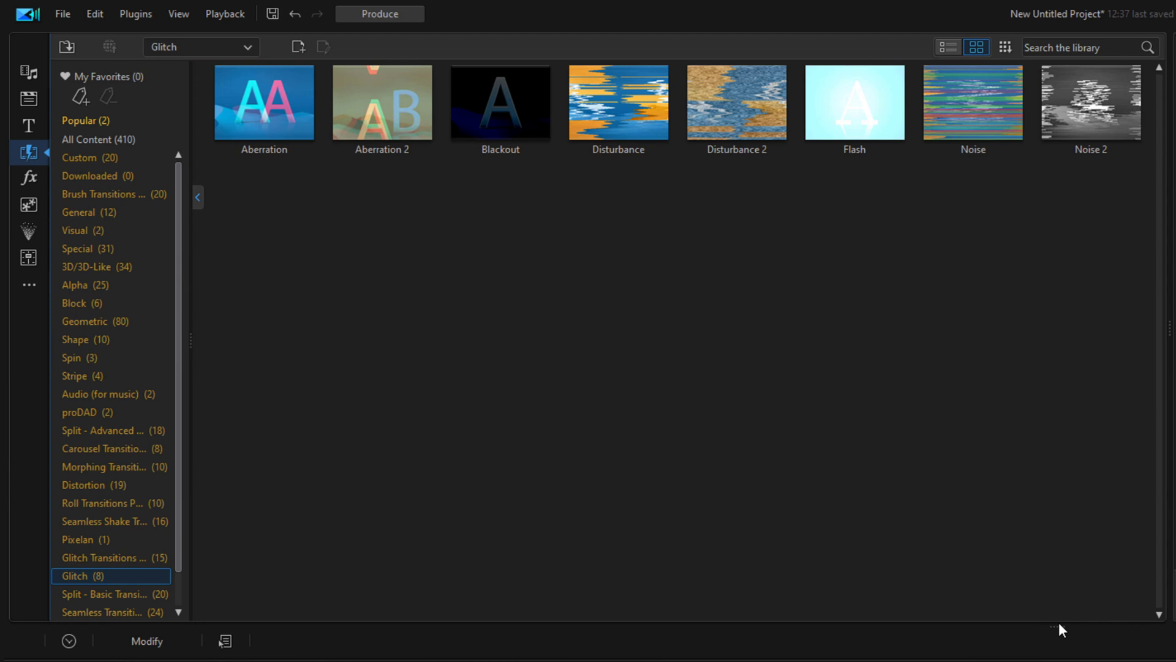
Step: Put the Camera01 sound on the audio track at 05:14 and trim it to 10 frames (Trim Only)
left_click(29, 72)
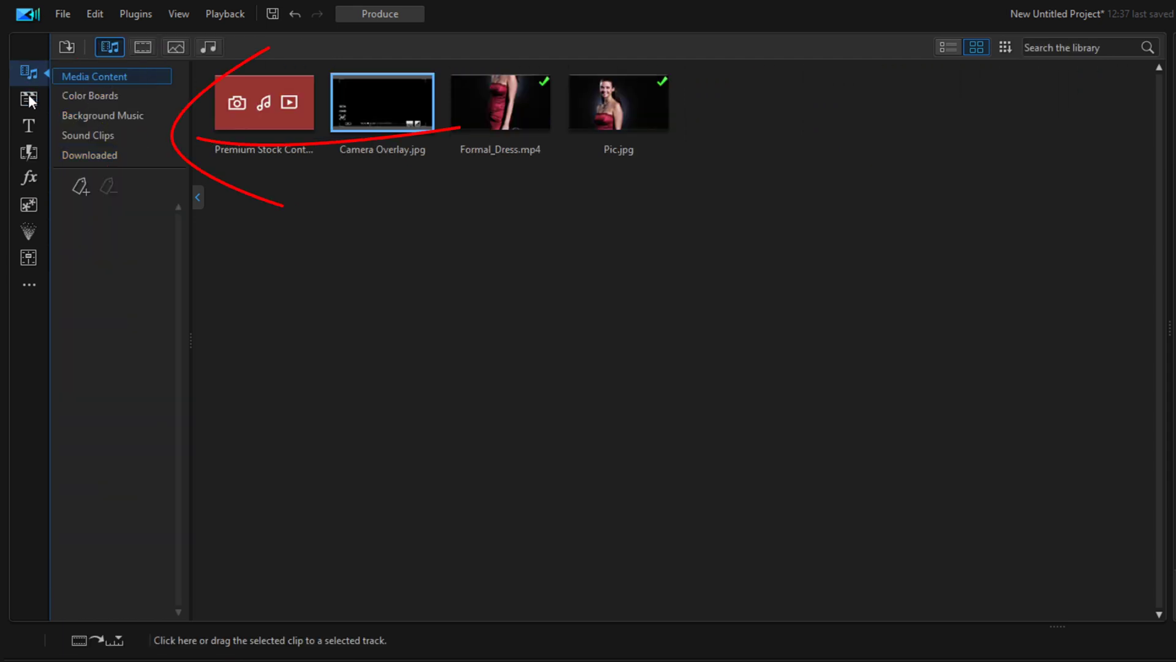
left_click(75, 136)
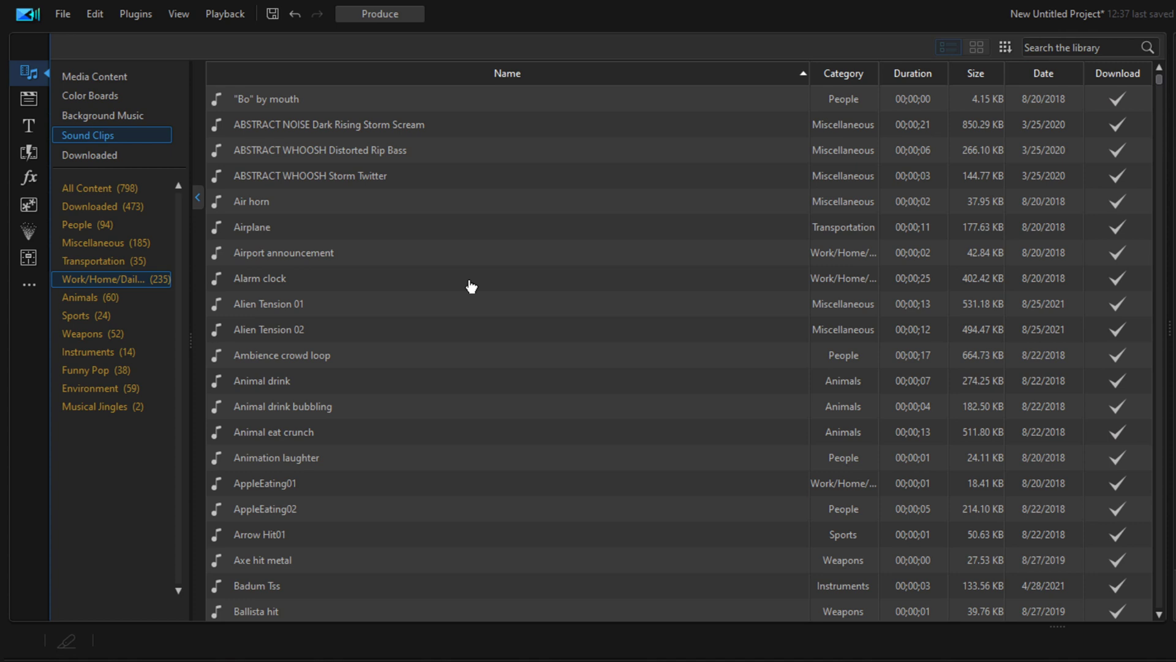
scroll(480, 304, "down", 5)
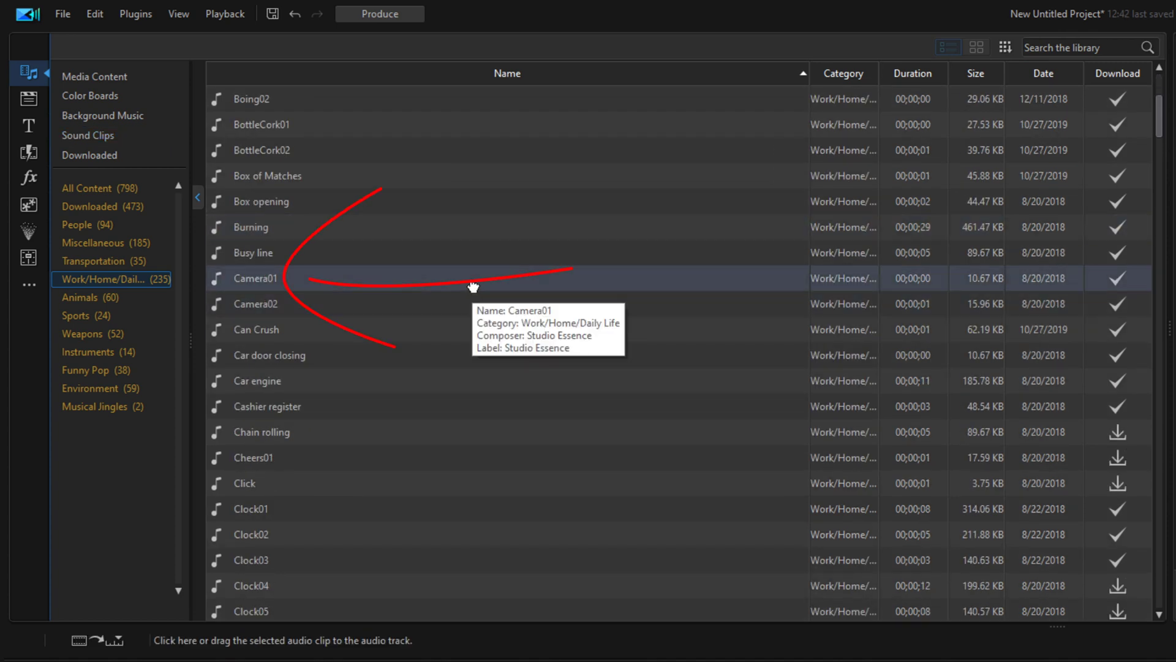
left_click(473, 286)
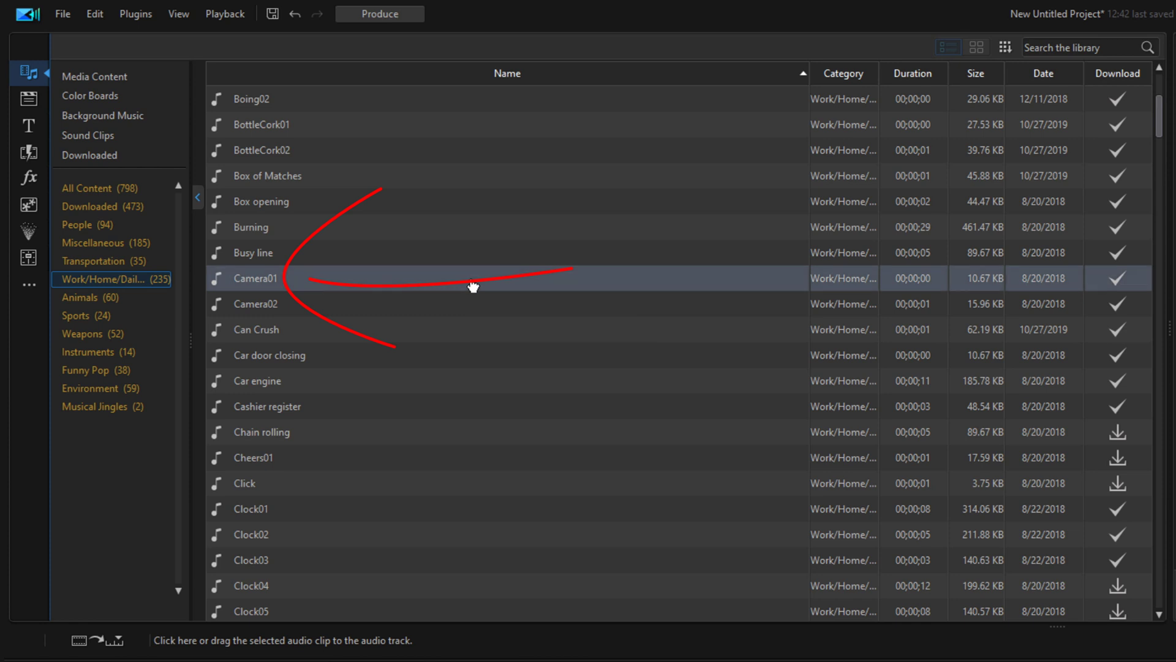
left_click_drag(472, 285, 764, 661)
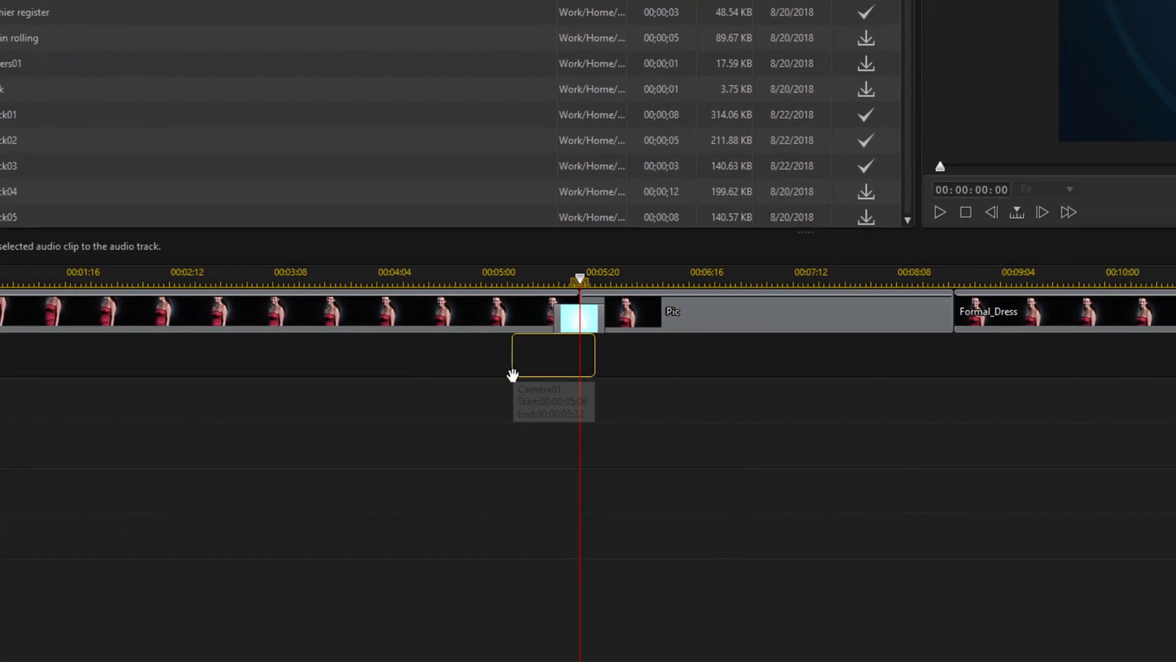
left_click_drag(513, 374, 551, 375)
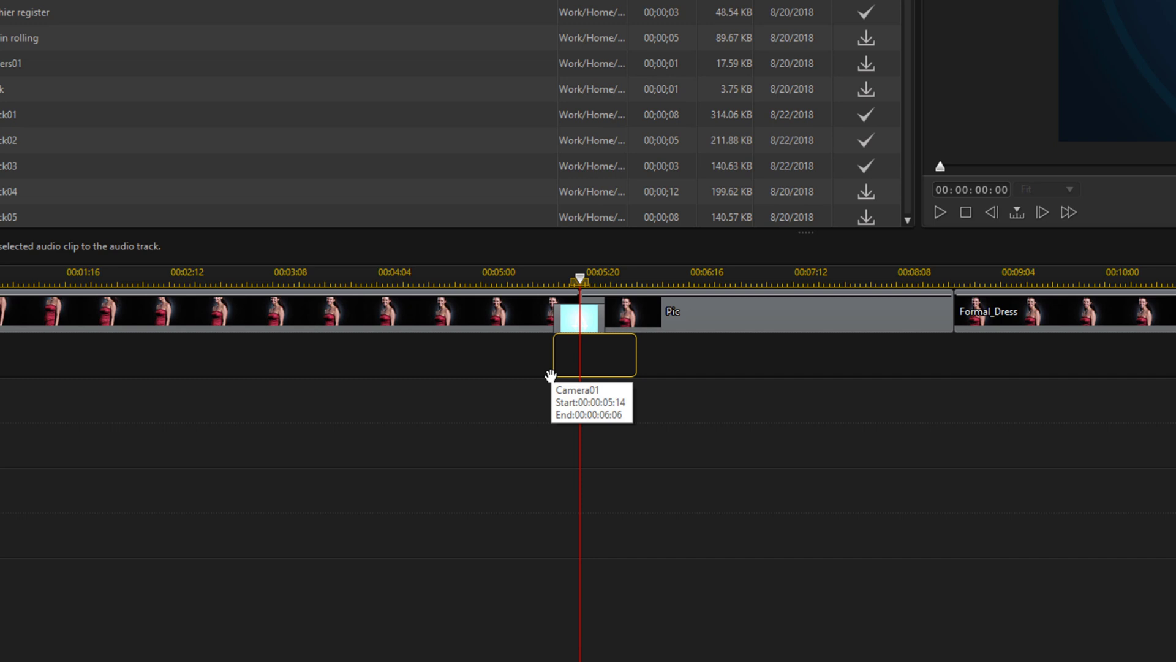
left_click_drag(551, 375, 549, 375)
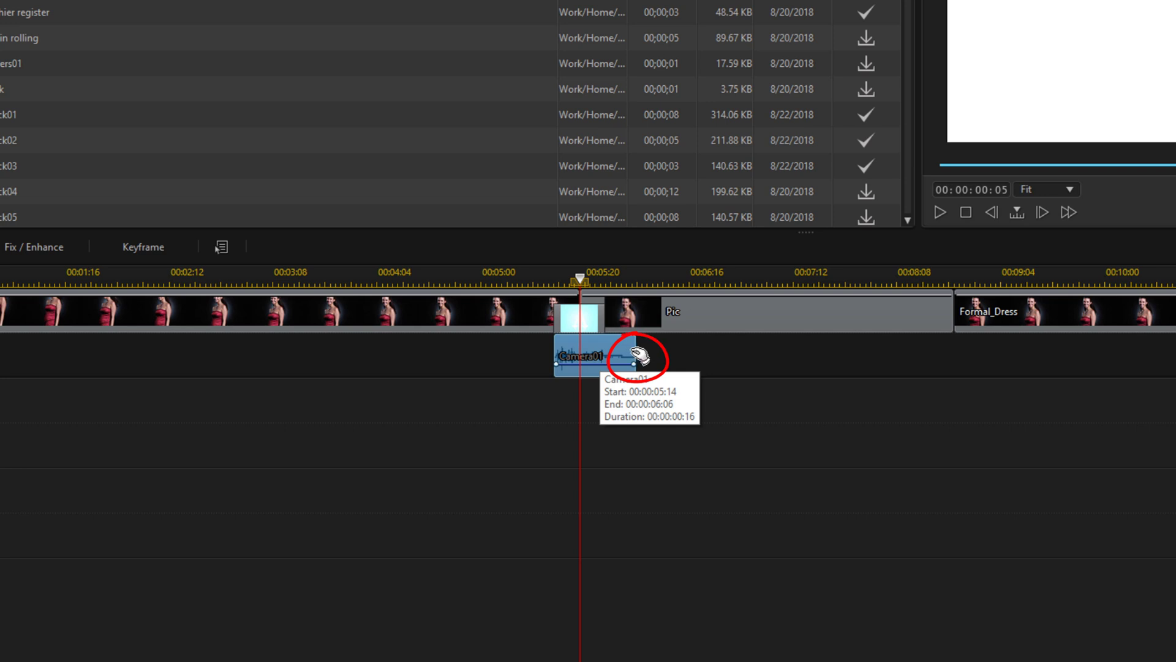
left_click_drag(633, 354, 607, 353)
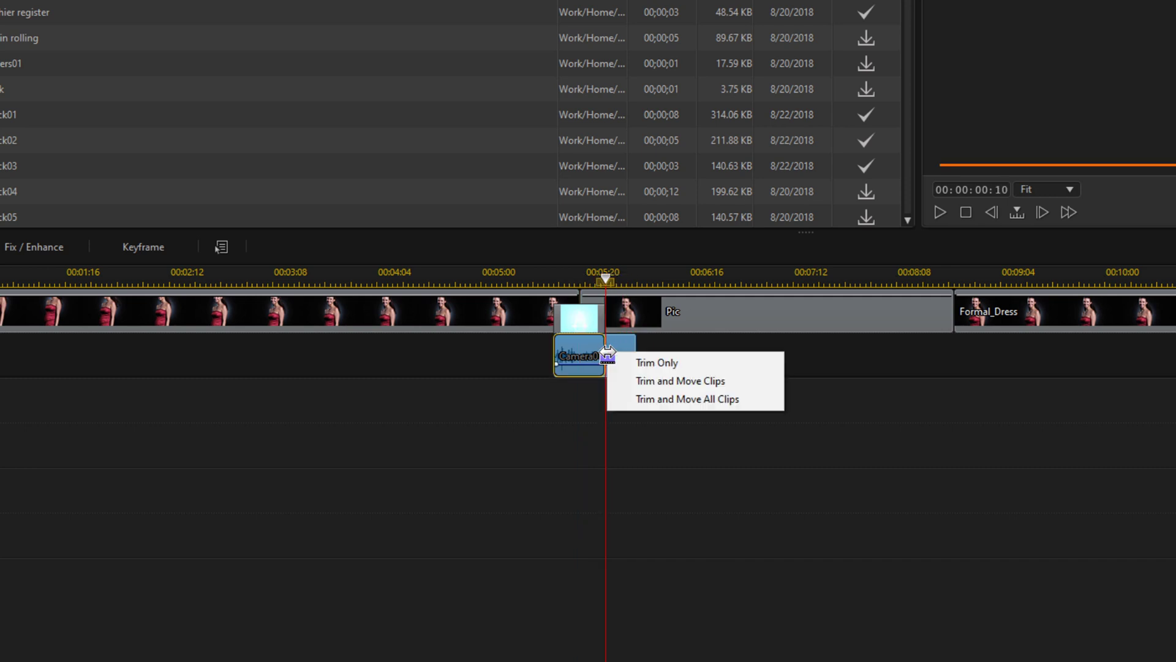
left_click(673, 365)
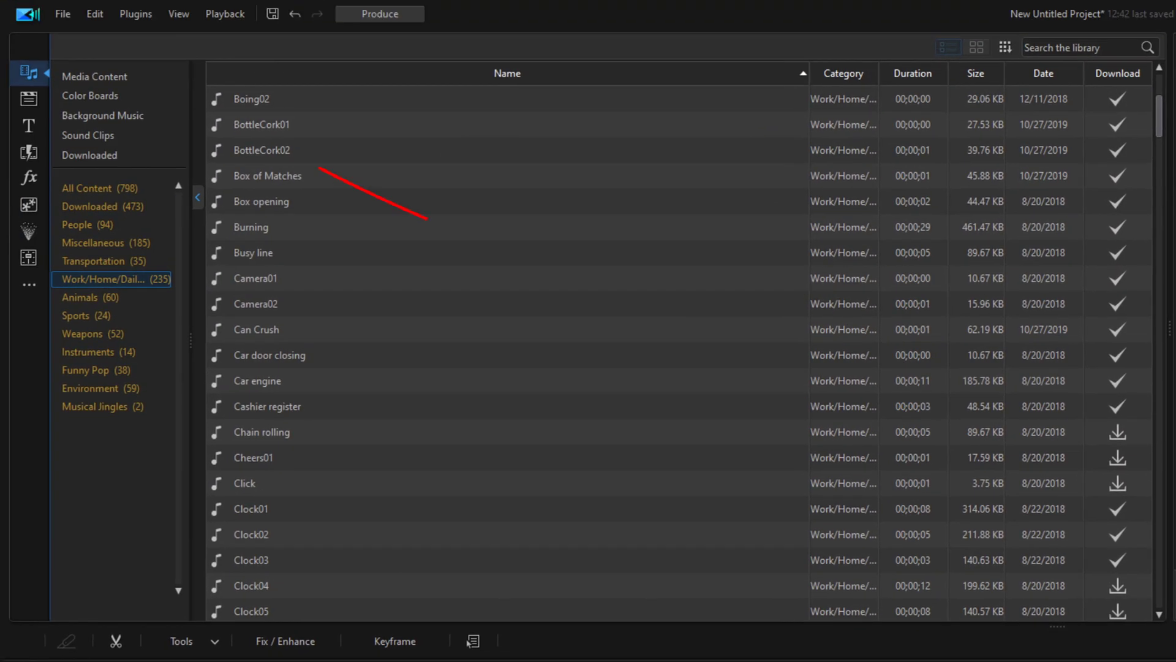
Step: Add Camera Overlay.jpg to track 2 at 00:00:00:00 and extend it to 00:00:05:19
left_click(84, 75)
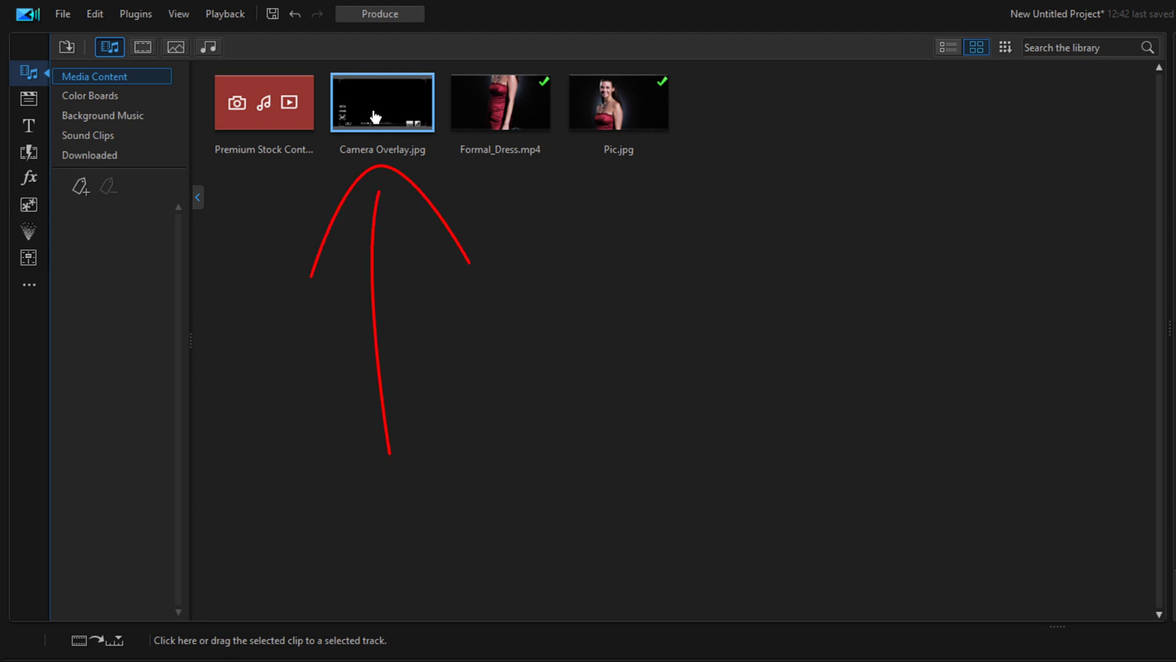
left_click_drag(375, 116, 107, 532)
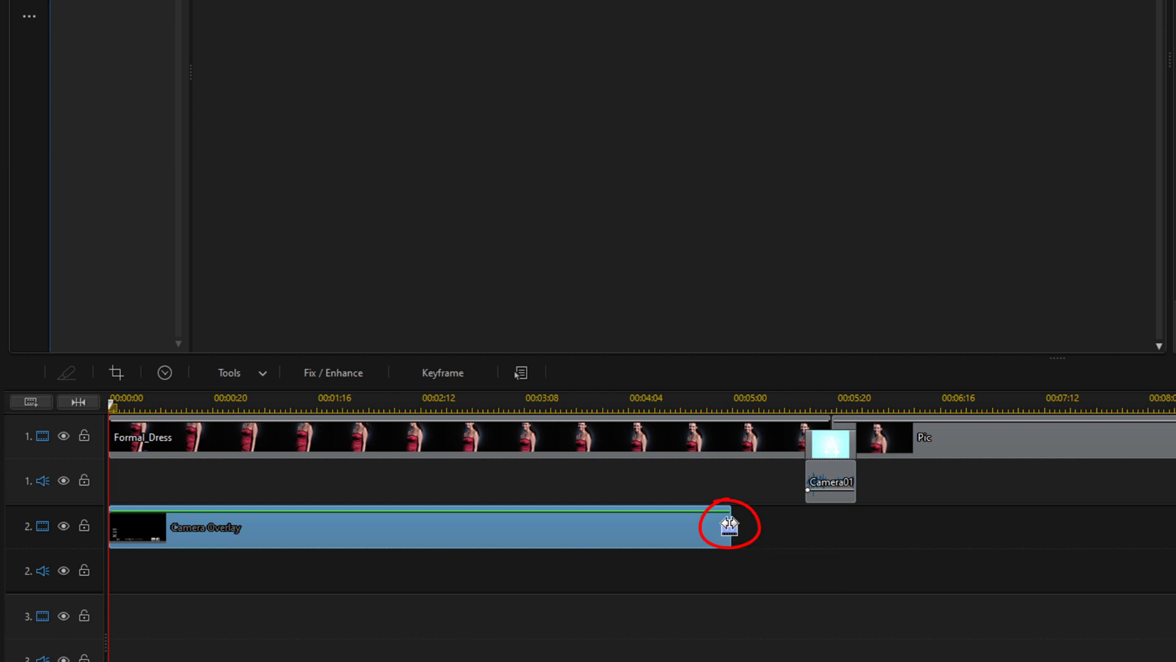
left_click_drag(729, 525, 787, 530)
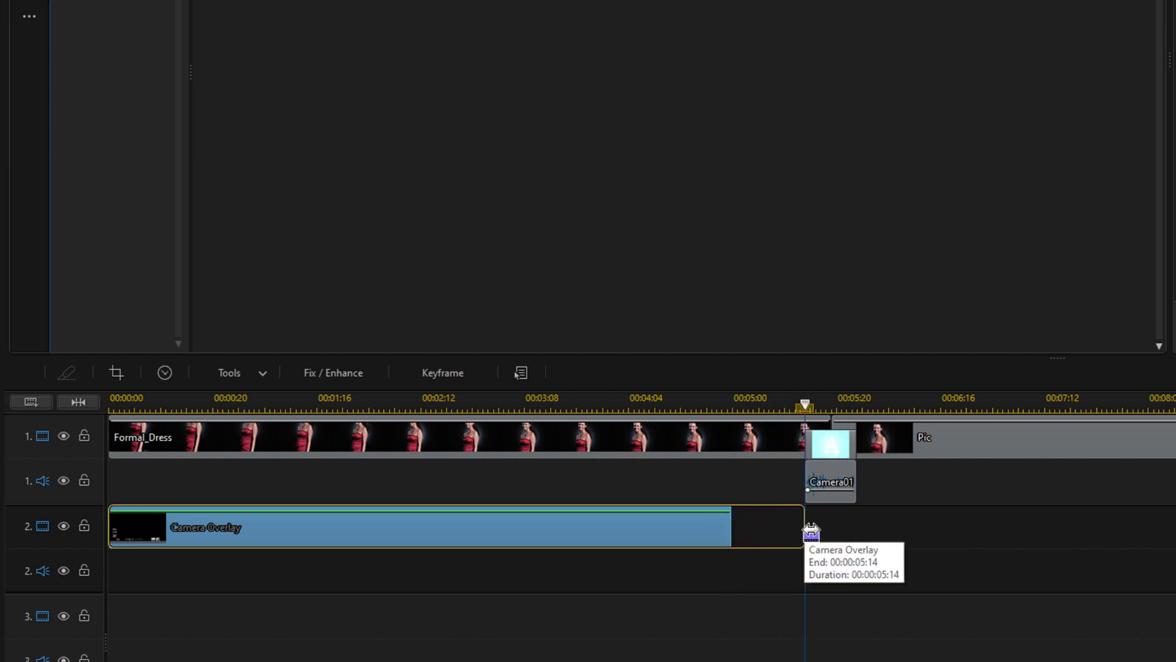
left_click_drag(811, 531, 829, 534)
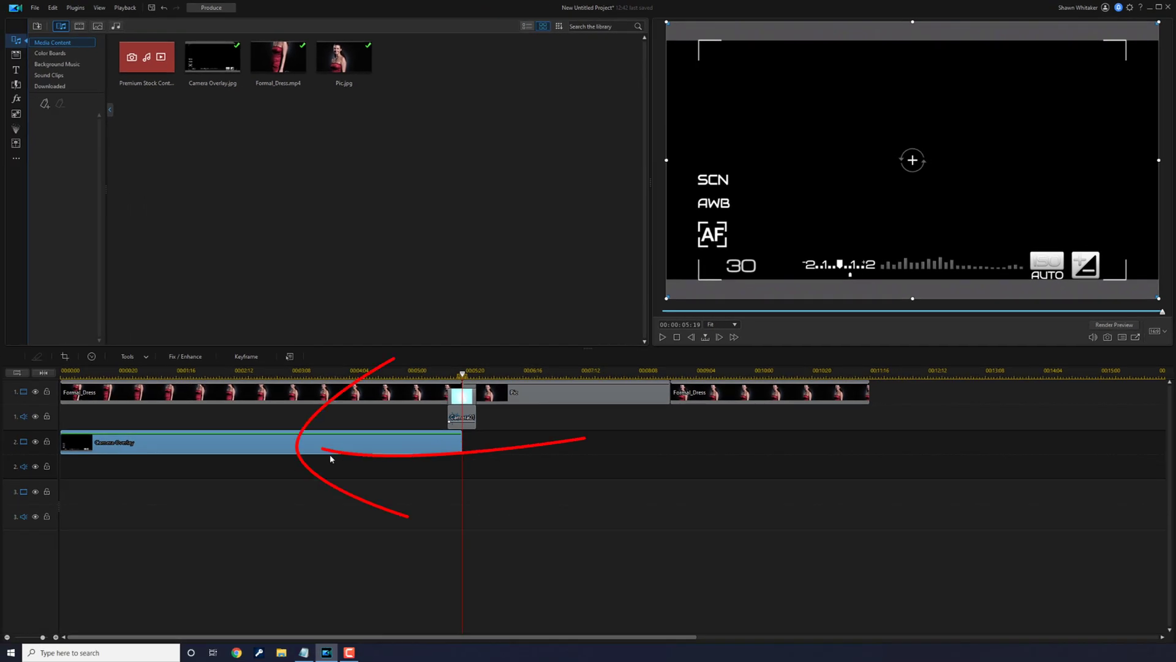
Step: Set the Camera Overlay clip's blending mode to Lighten and preview it at 00:00:03:03
right_click(278, 451)
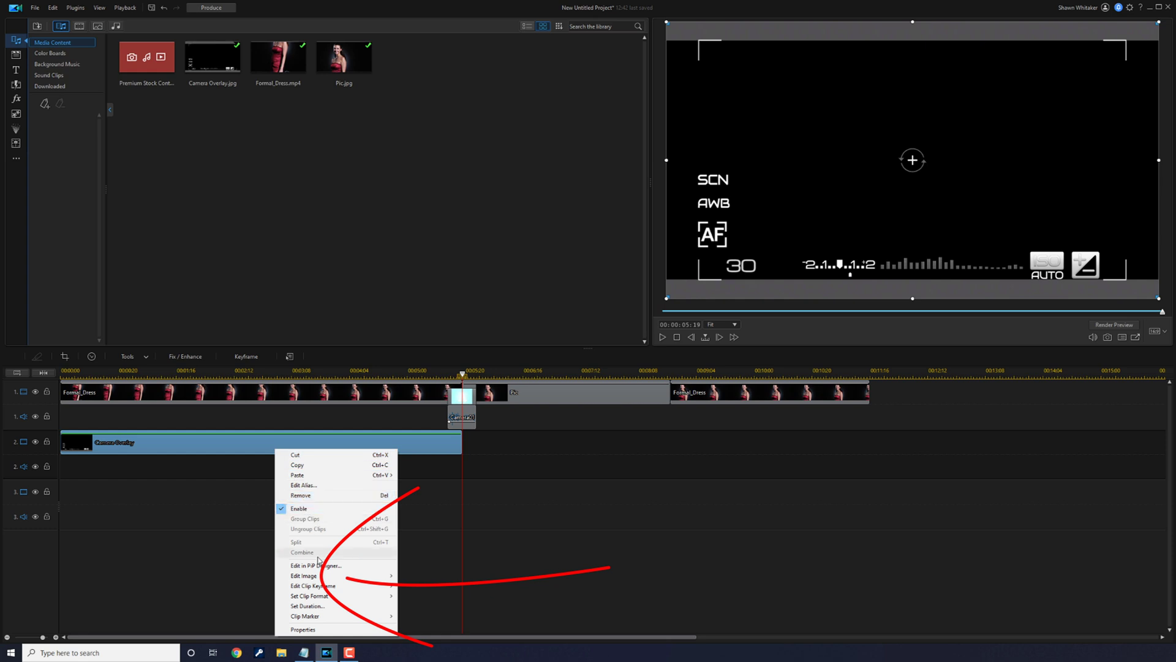
mouse_move(315, 577)
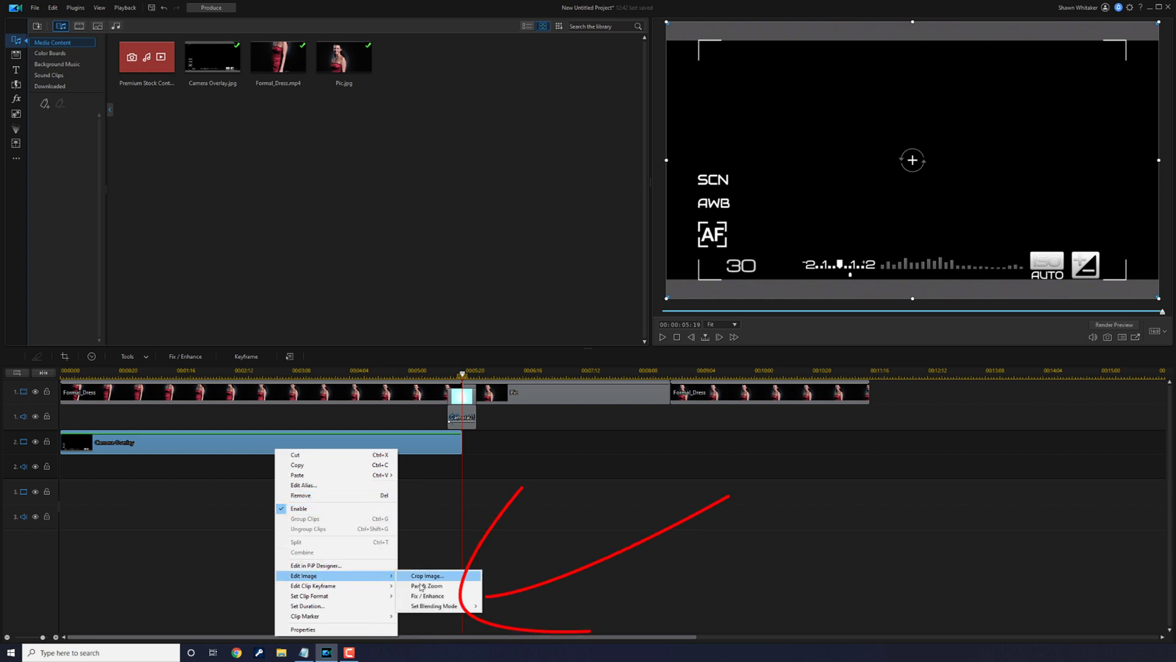
mouse_move(426, 606)
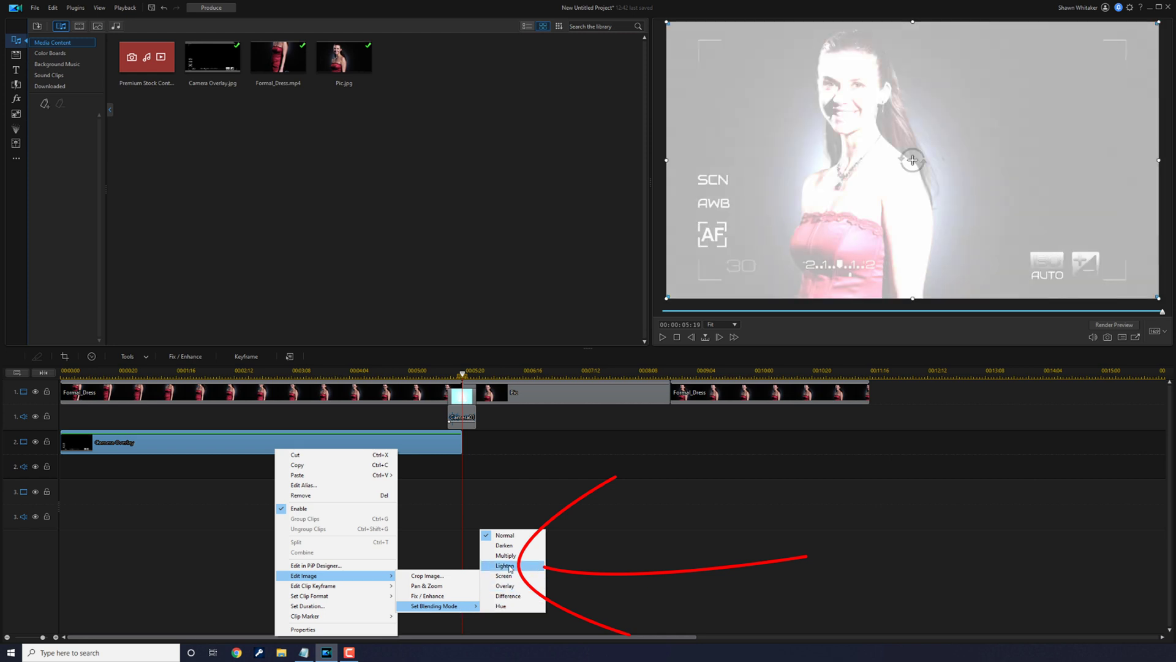
left_click(509, 566)
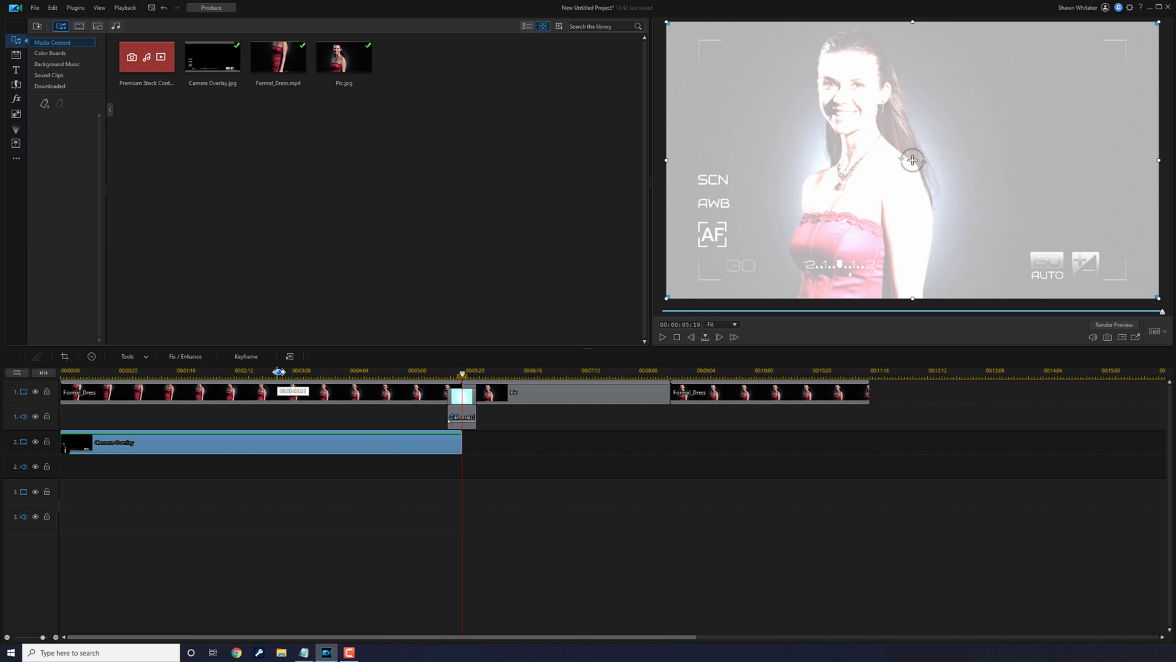
left_click(278, 372)
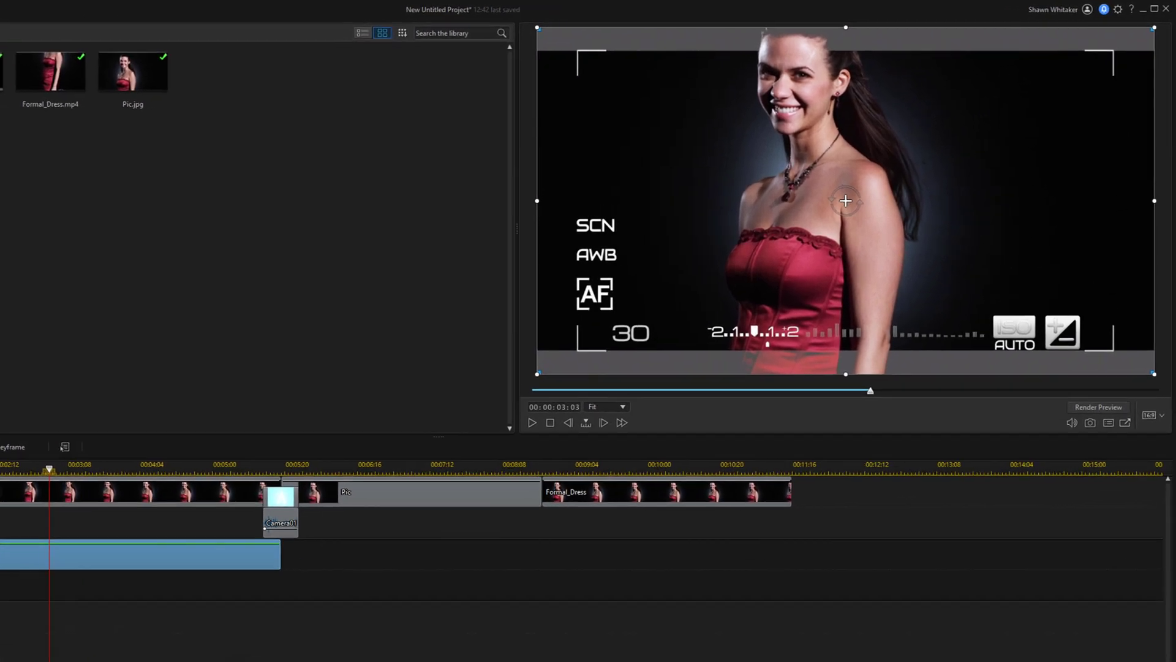
Step: Copy the Camera Overlay clip
left_click(265, 374)
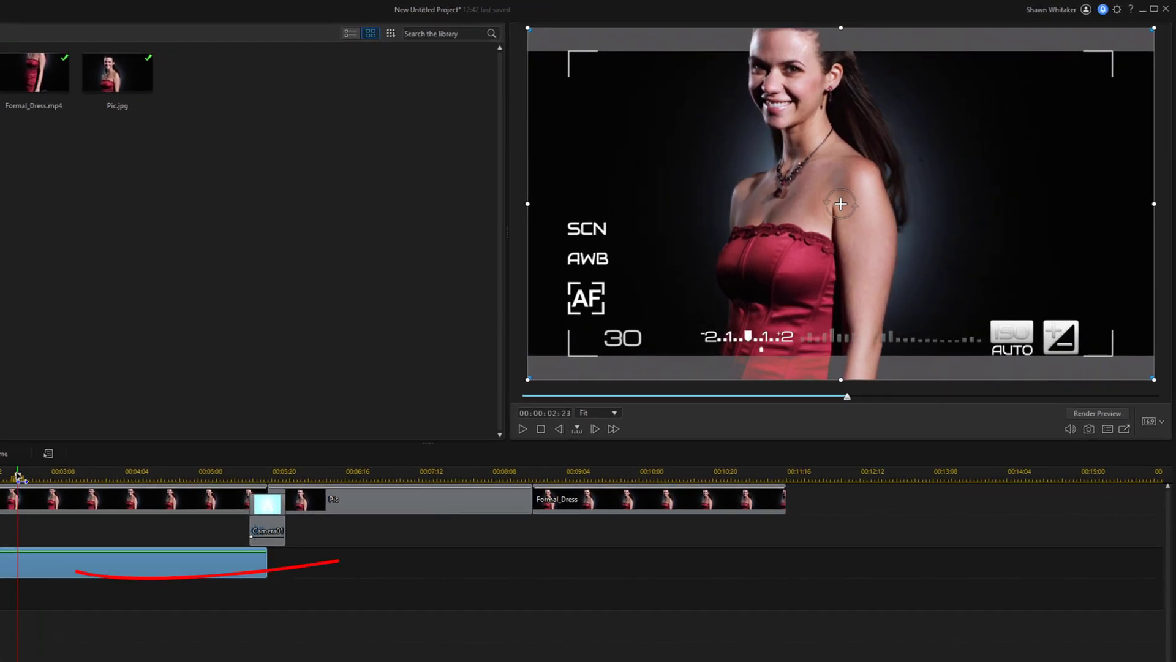
right_click(35, 569)
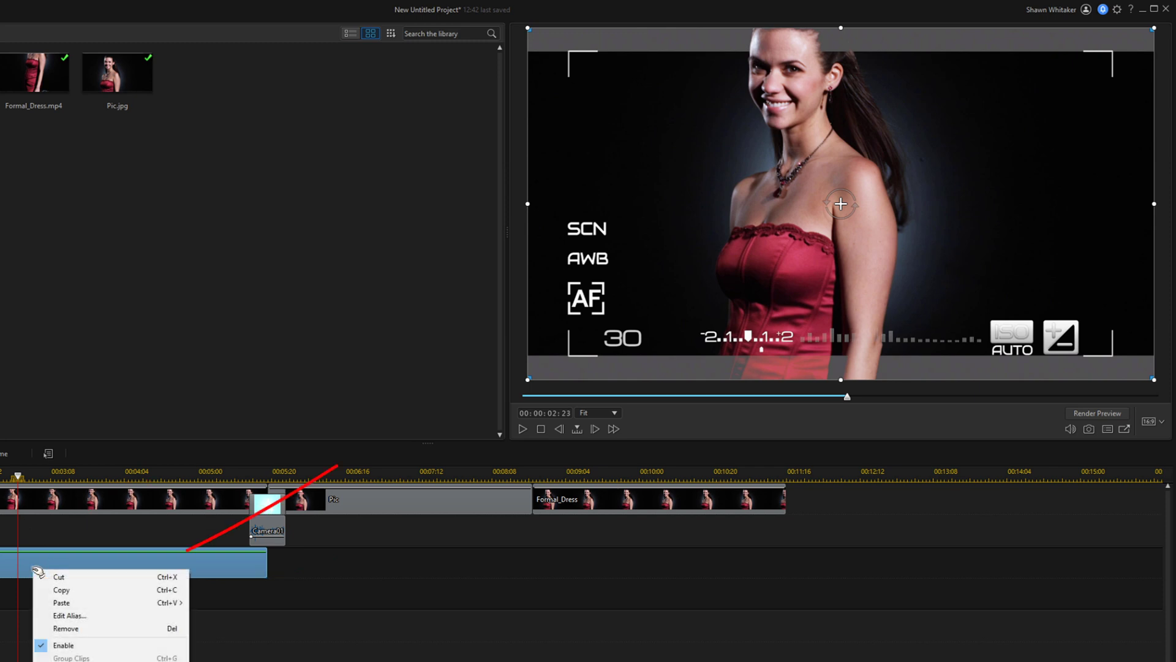
left_click(61, 589)
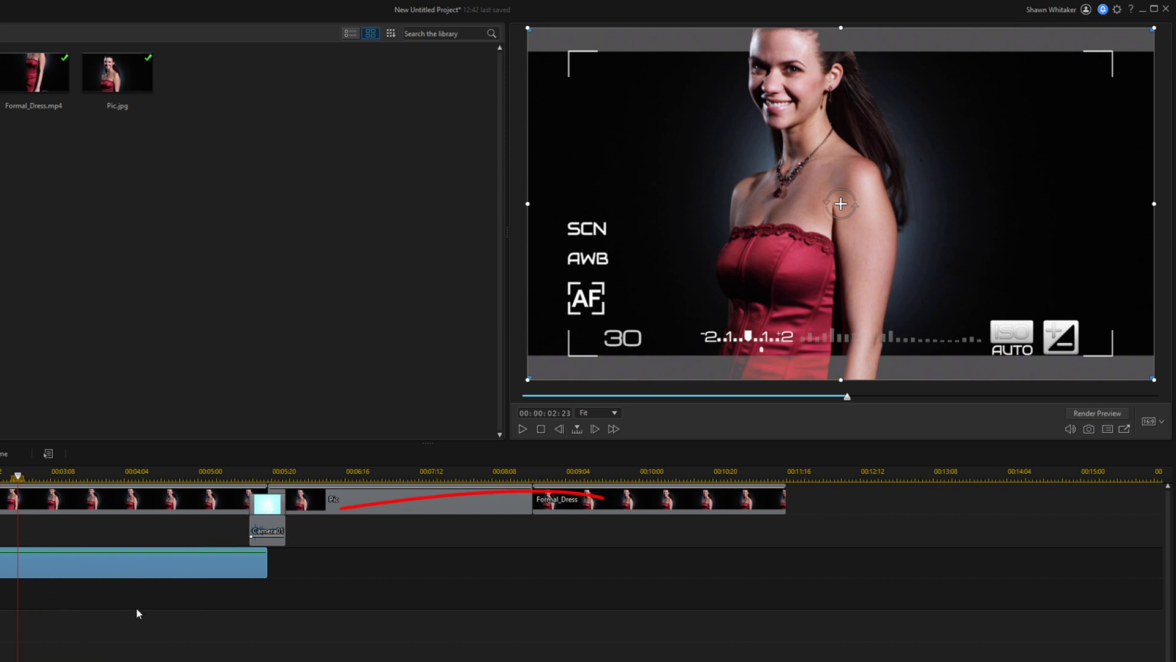
Step: Paste and overwrite the overlay at 00:00:08:19, trimming it to end at 00:00:11:16
left_click(636, 502)
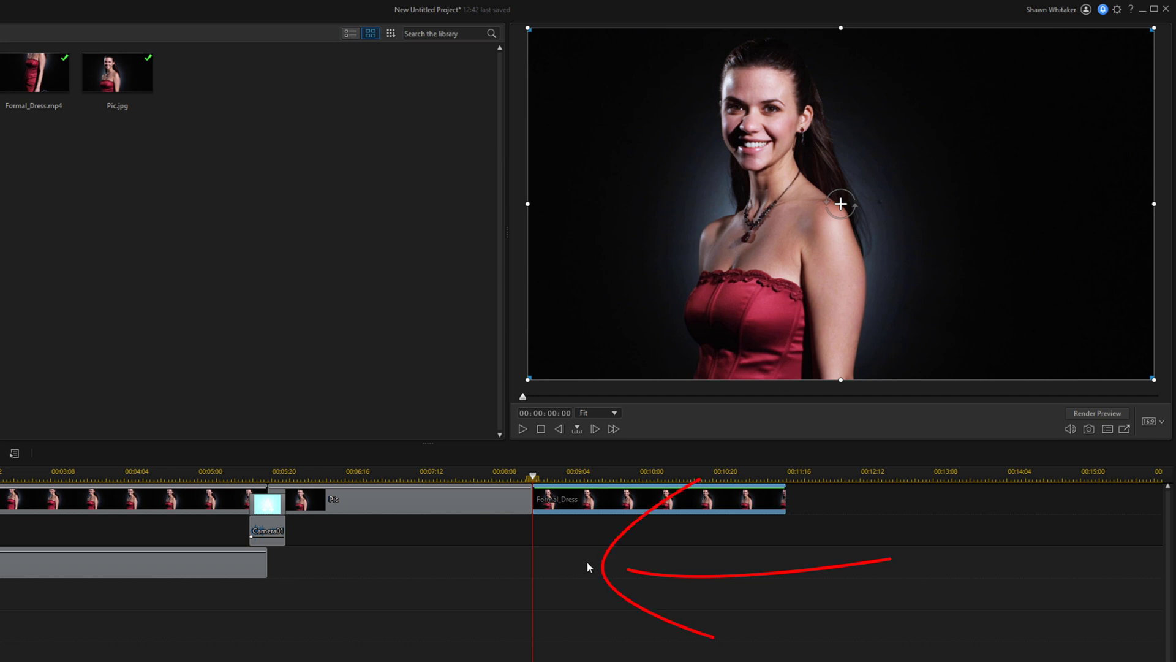
left_click(587, 561)
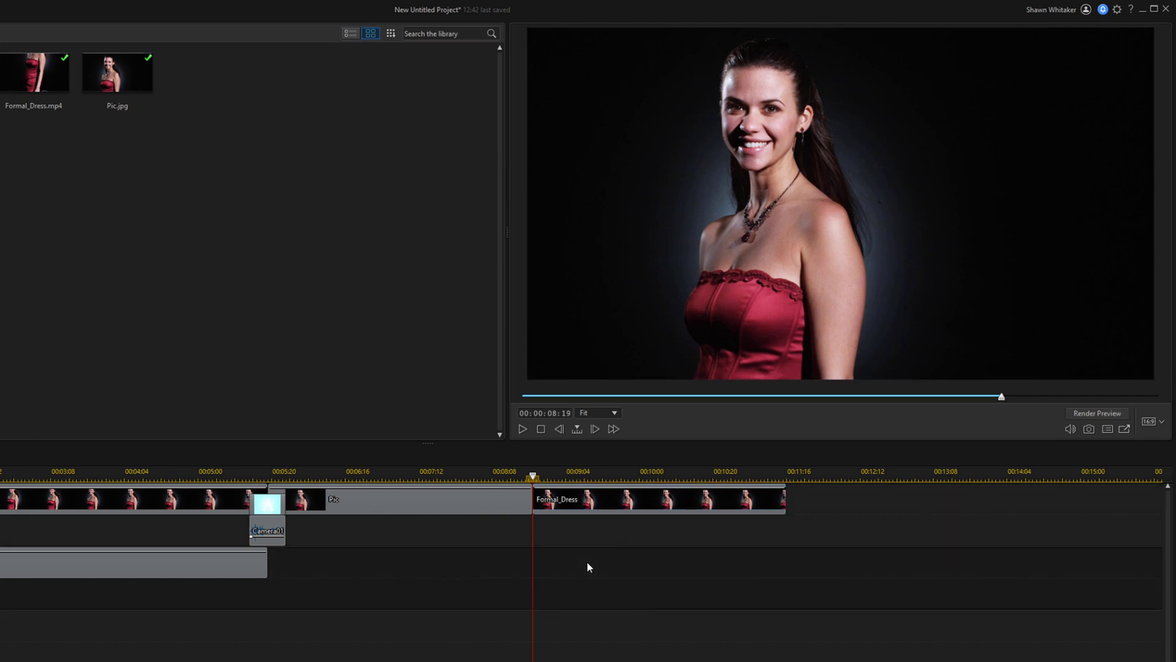
right_click(587, 561)
mouse_move(628, 568)
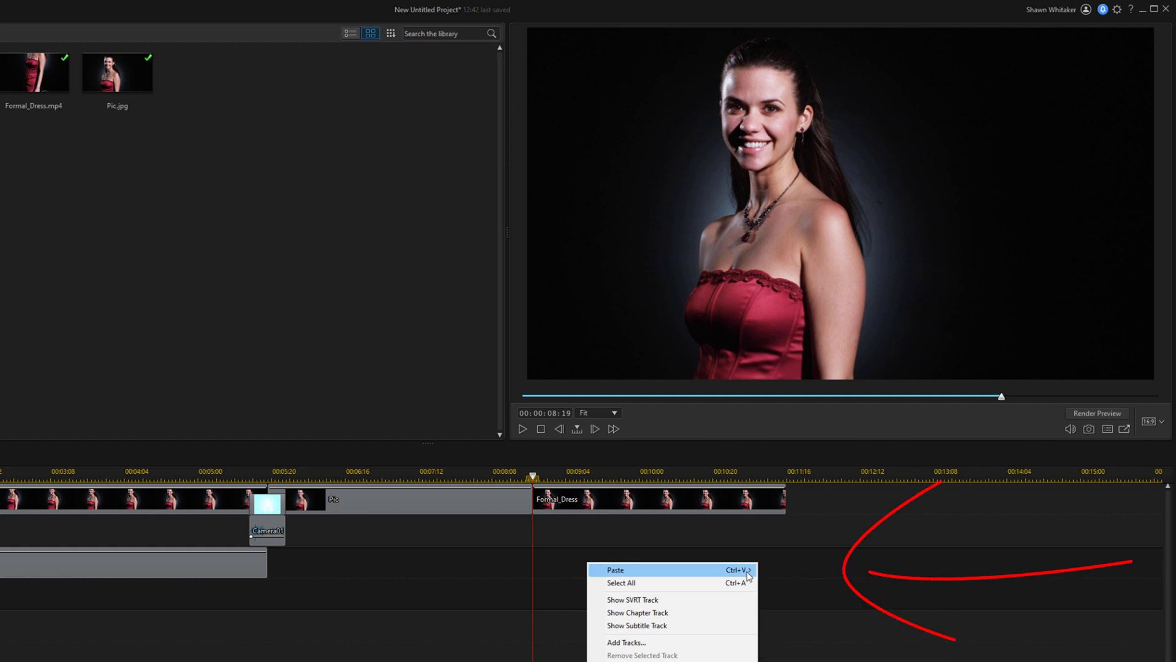
mouse_move(749, 571)
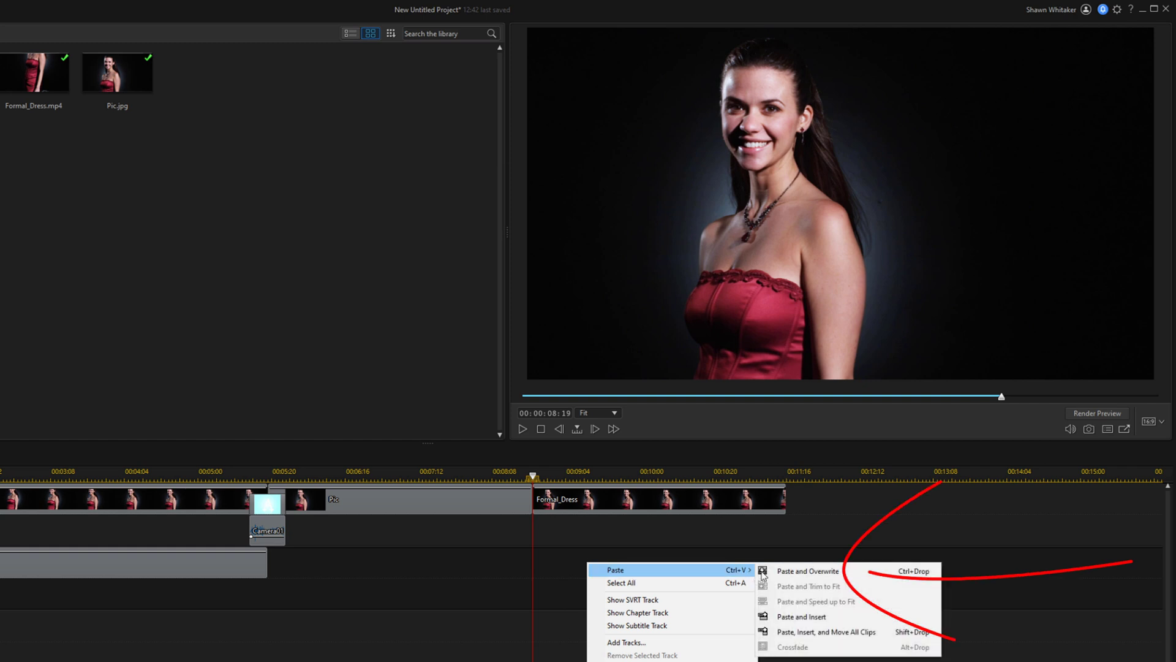
left_click(795, 572)
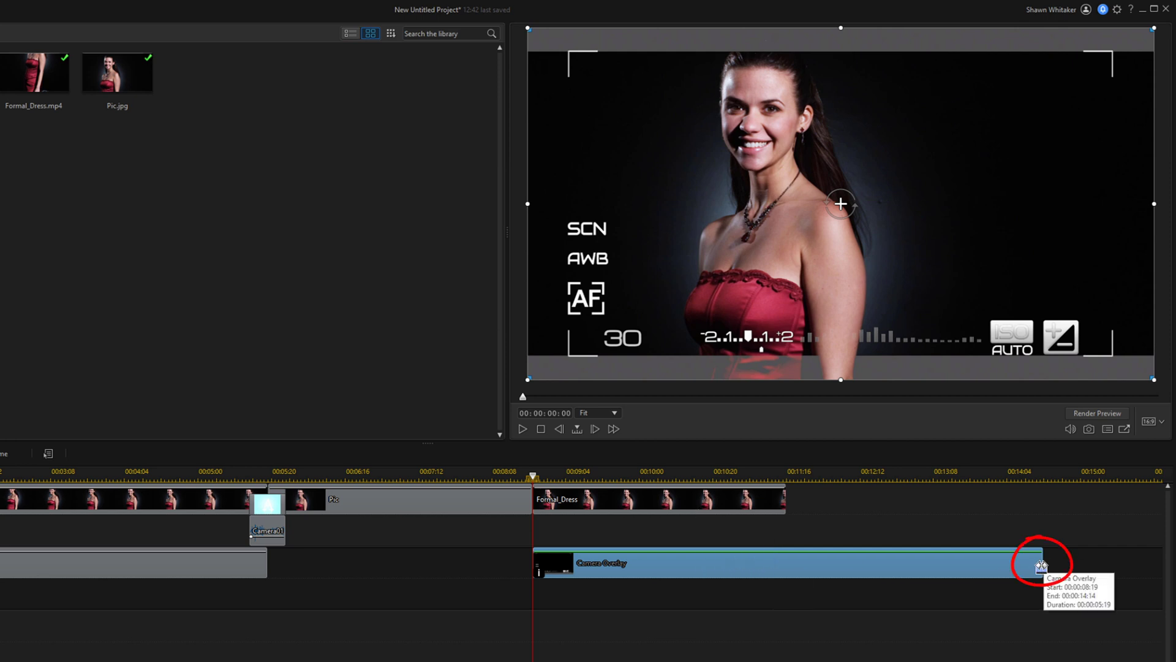
left_click_drag(1041, 567, 787, 573)
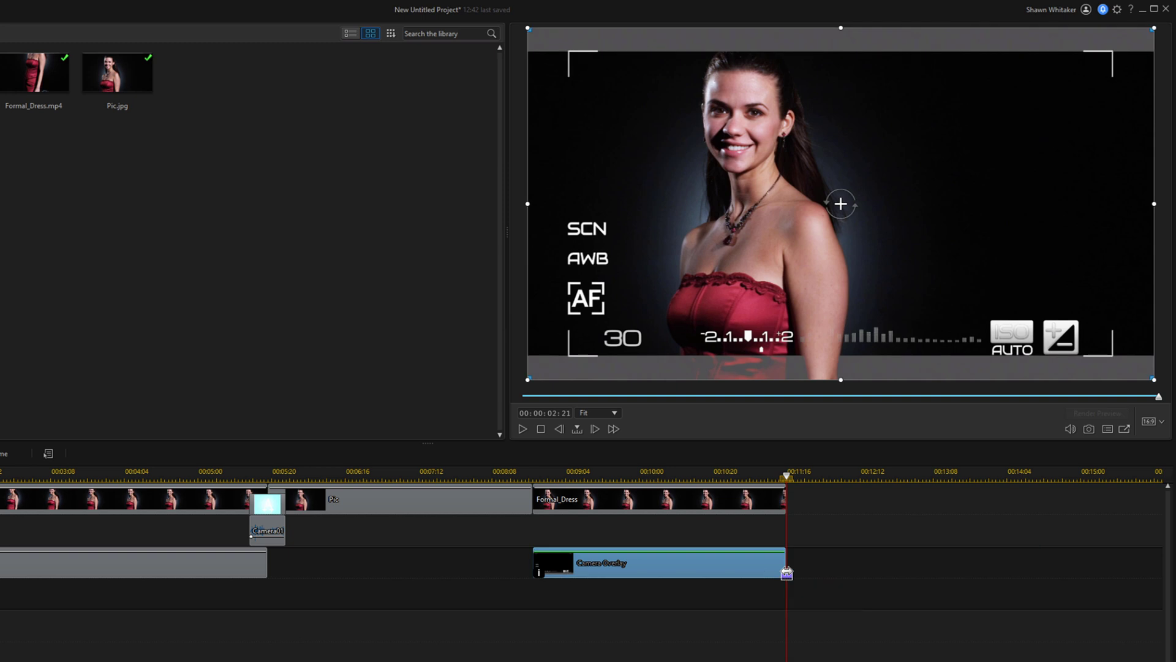
mouse_move(420, 507)
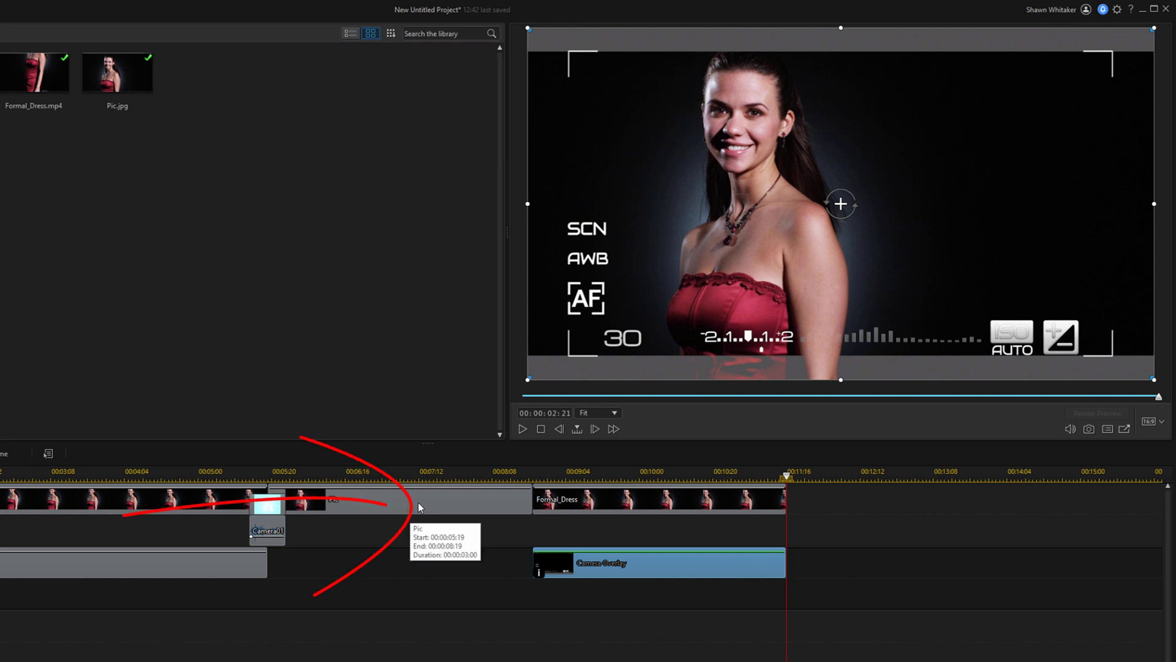
Step: In PiP Designer, keyframe the Pic photo's scale width to 1.250 at 00:00:02:00
double_click(420, 507)
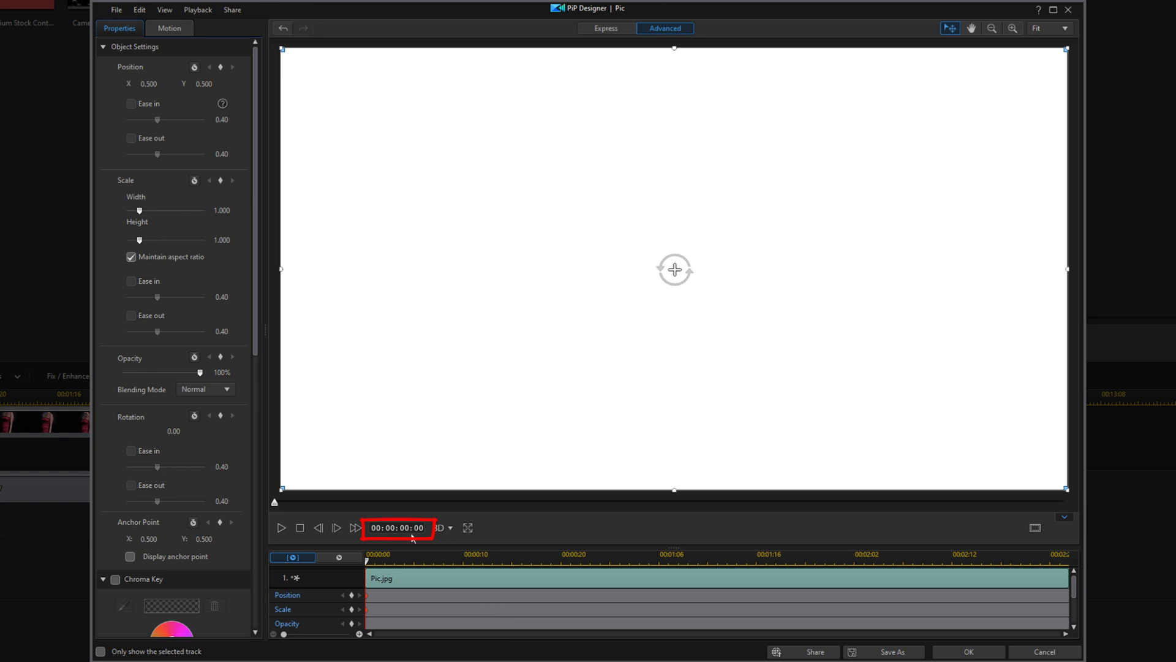
key("Return")
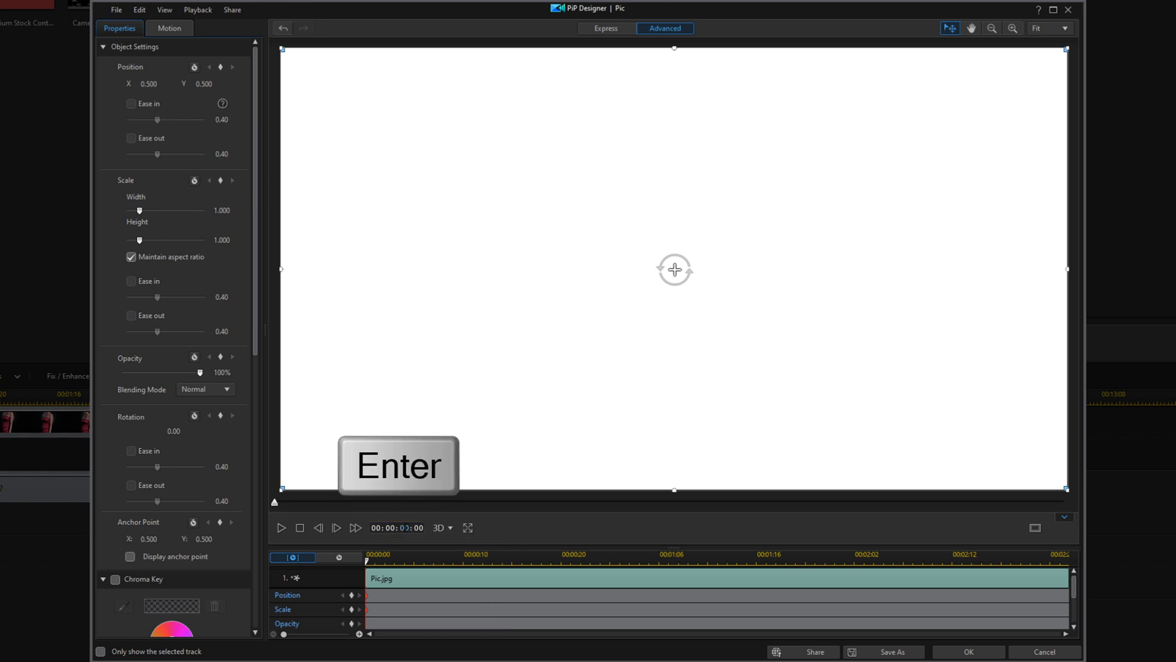
type("2")
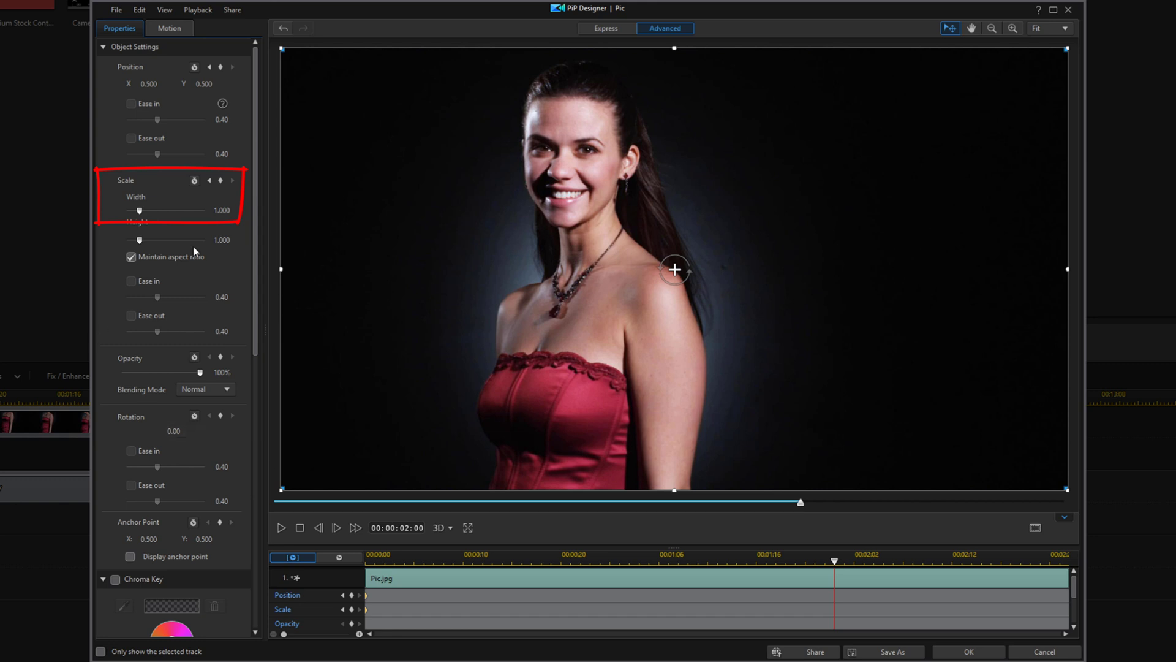
left_click_drag(230, 210, 211, 207)
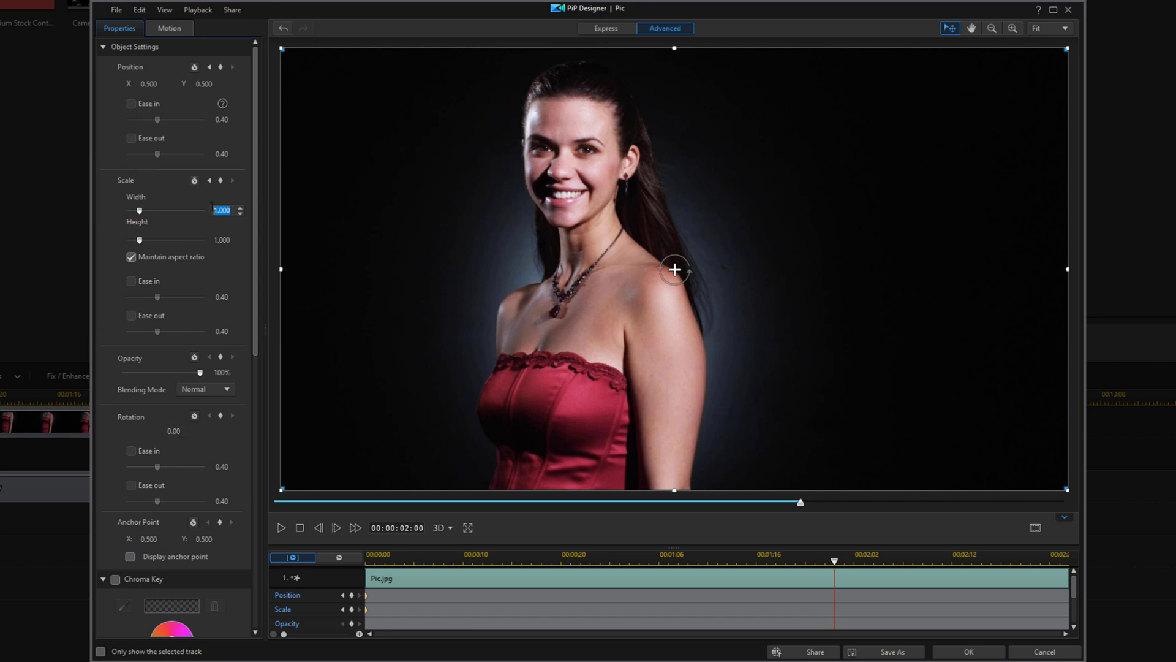
type("1.25")
key("Return")
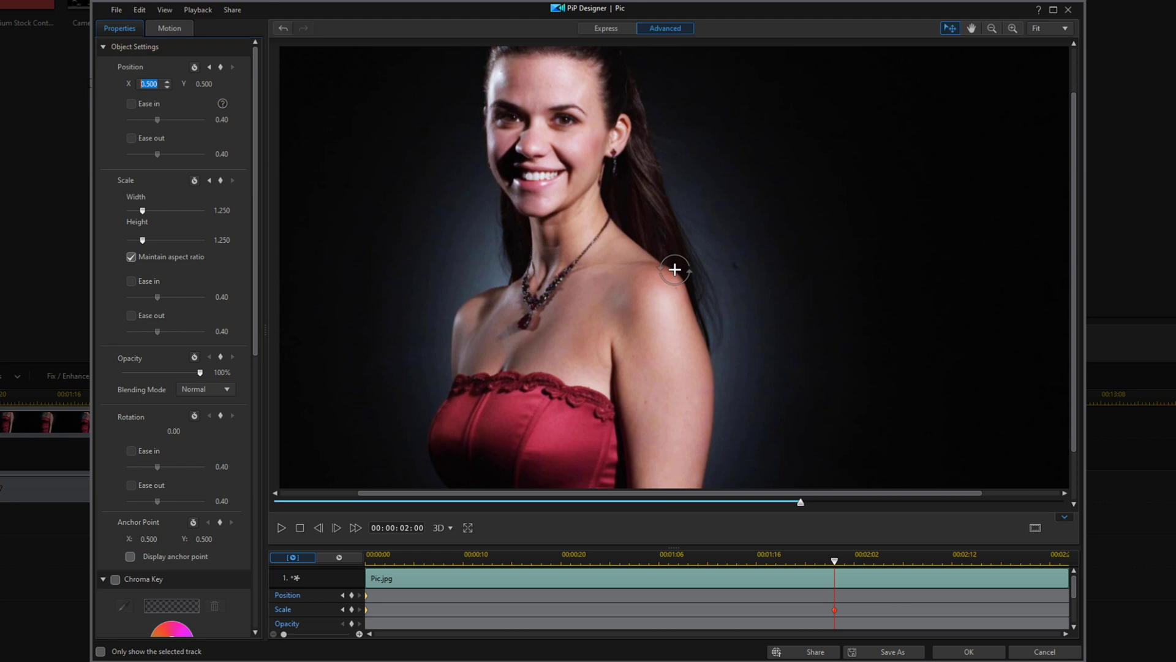
Step: Set the photo's position to X 0.625, Y 0.625 at that keyframe
double_click(157, 83)
type("0.625")
key("Tab")
type("0.625")
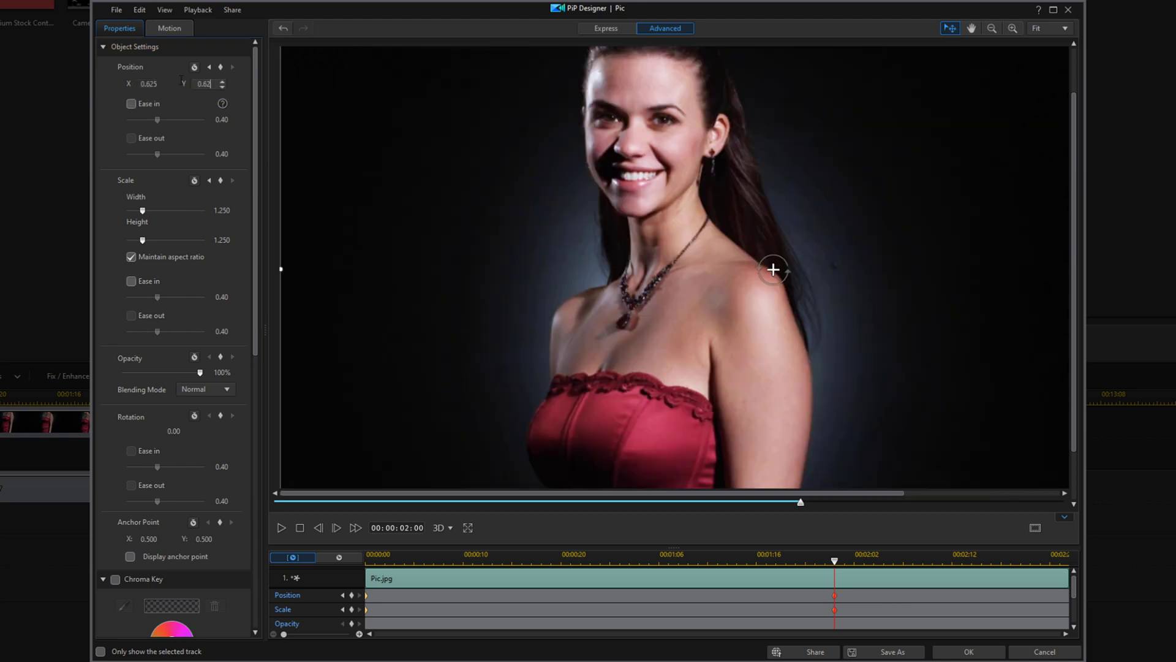
key("Return")
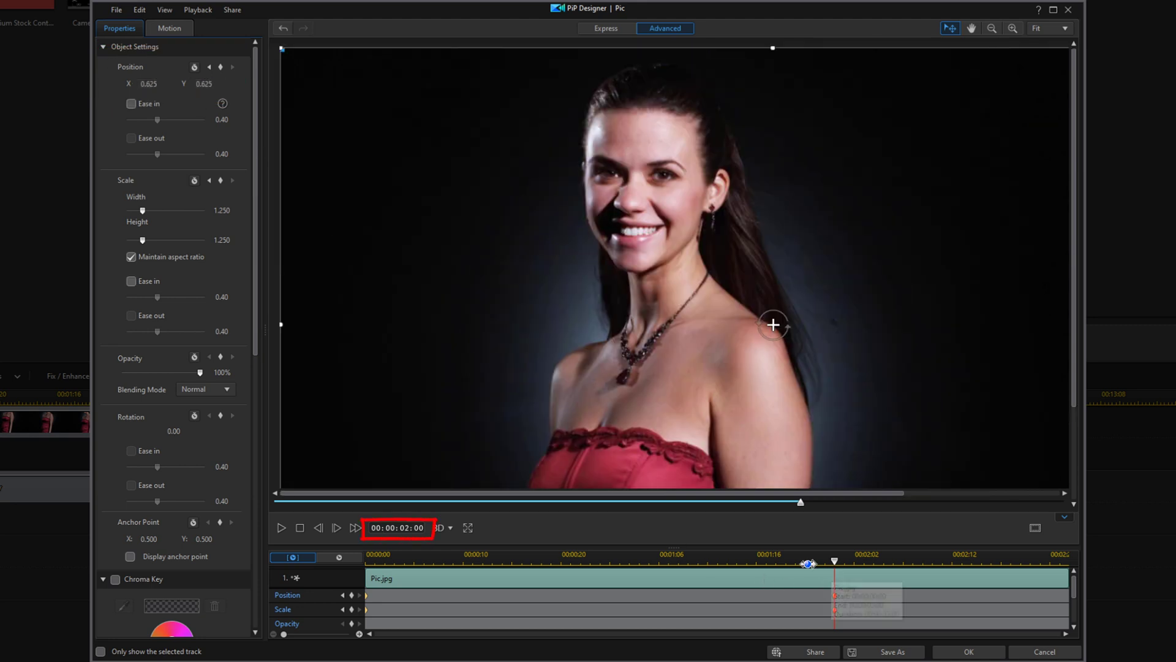
Step: At 00:00:03:00, keyframe the Pic photo's scale width back to 1.000
left_click(404, 531)
key("Return")
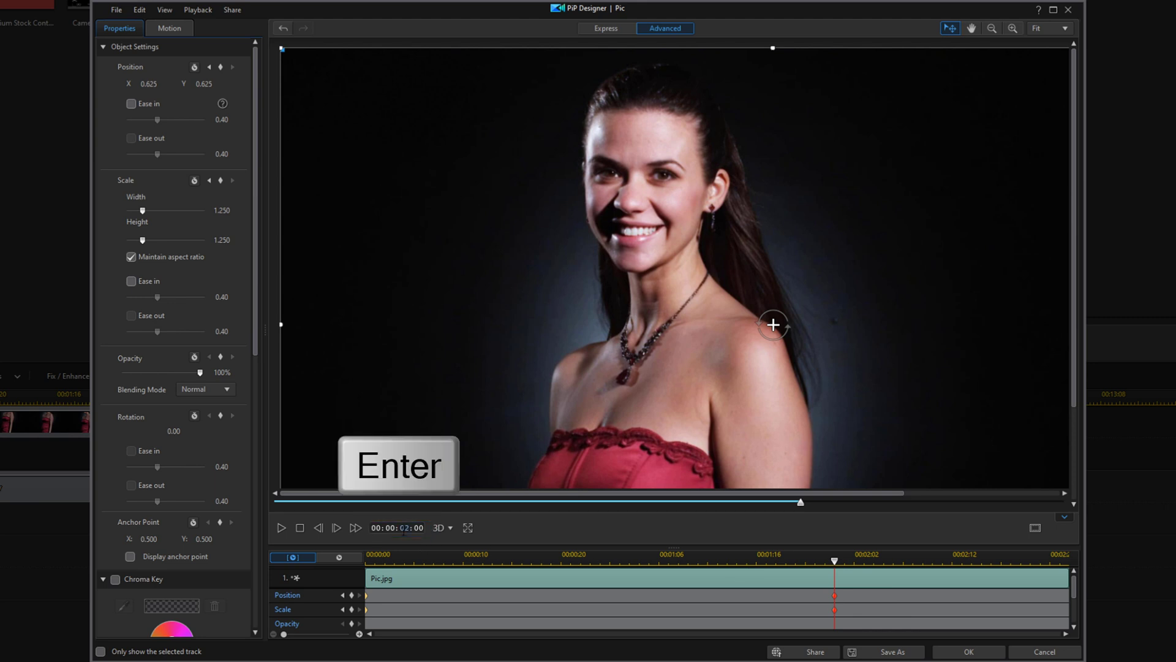
type("03")
key("Return")
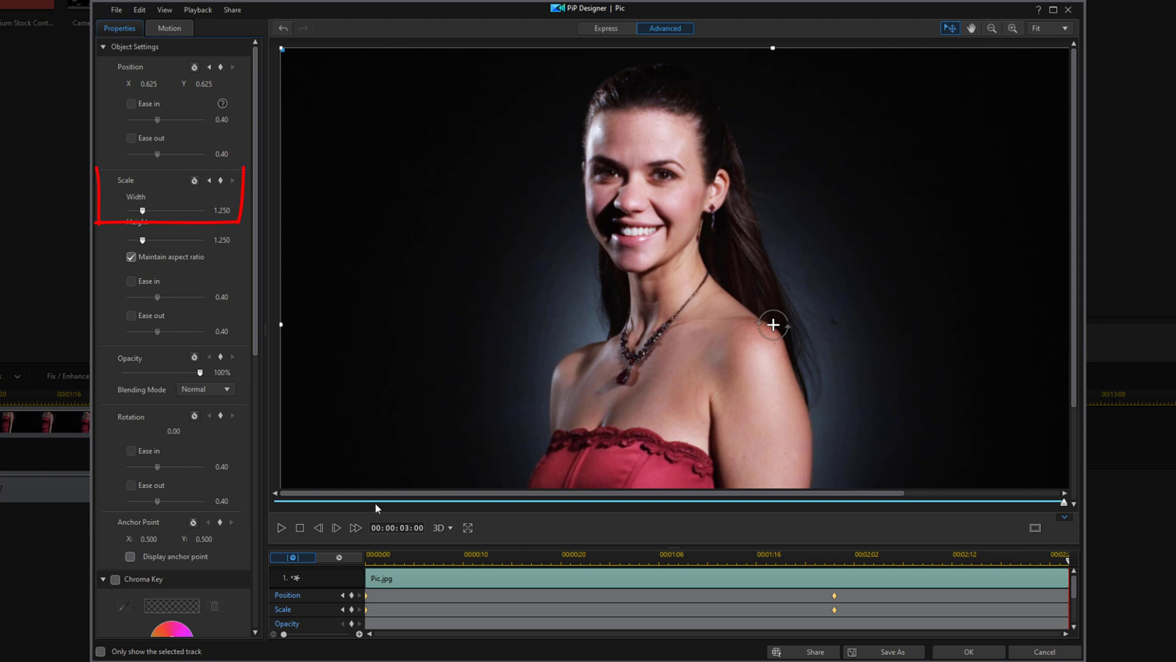
double_click(228, 211)
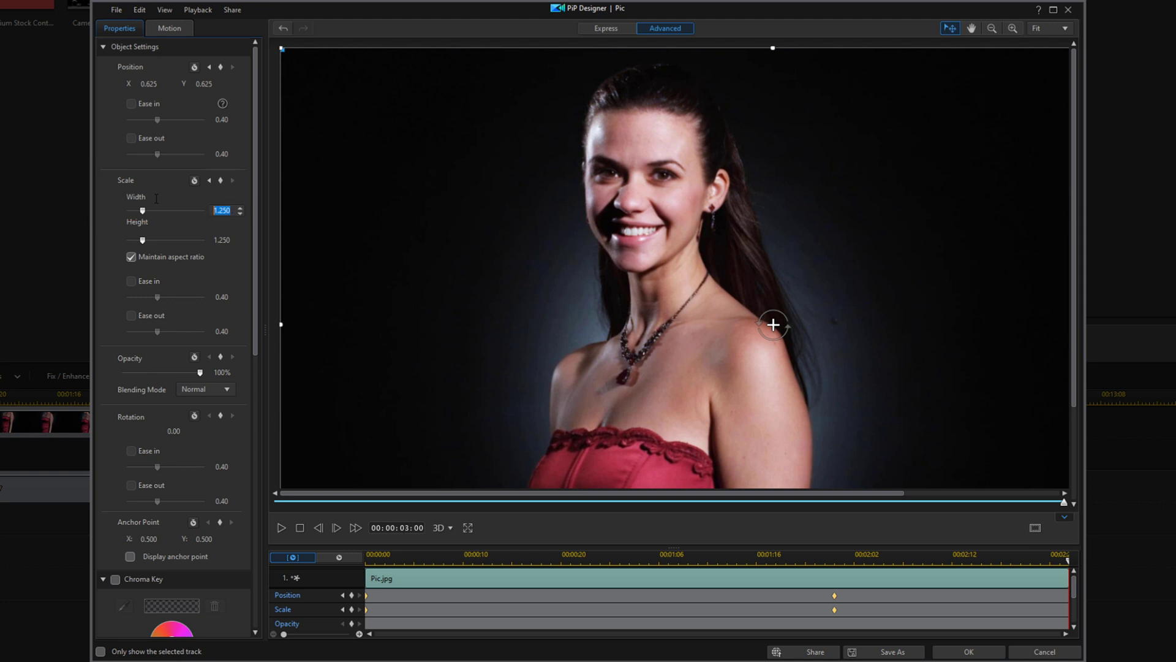
type("1")
key("Return")
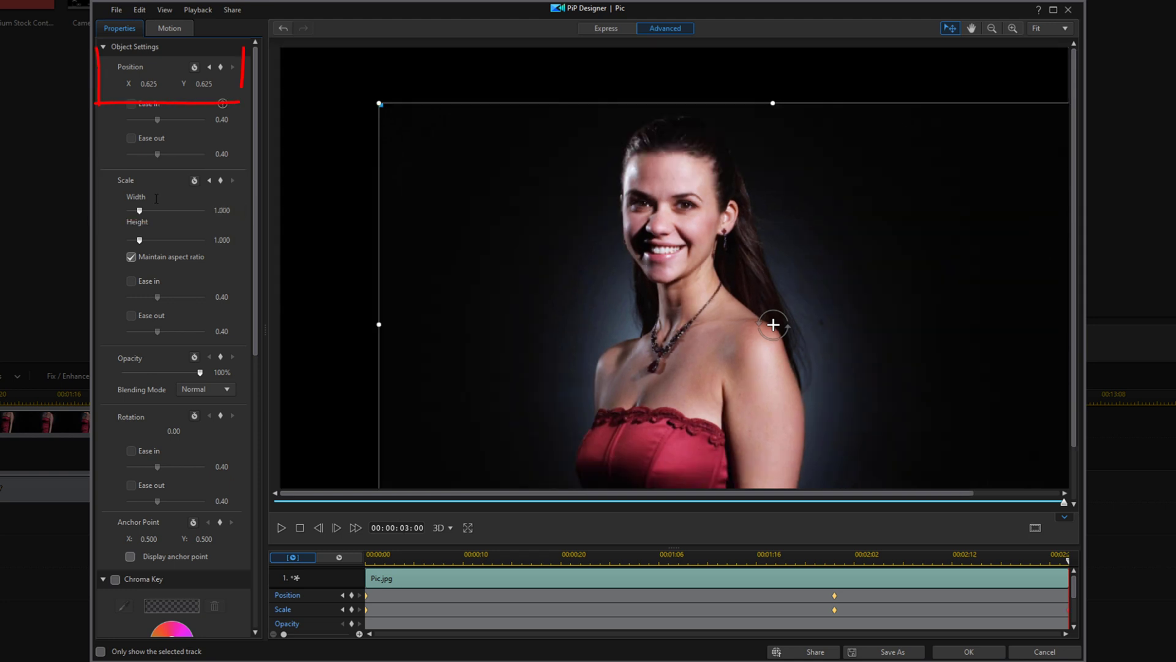
Step: Recentre the photo at position 0.500, 0.500 and apply the PiP Designer changes
double_click(163, 83)
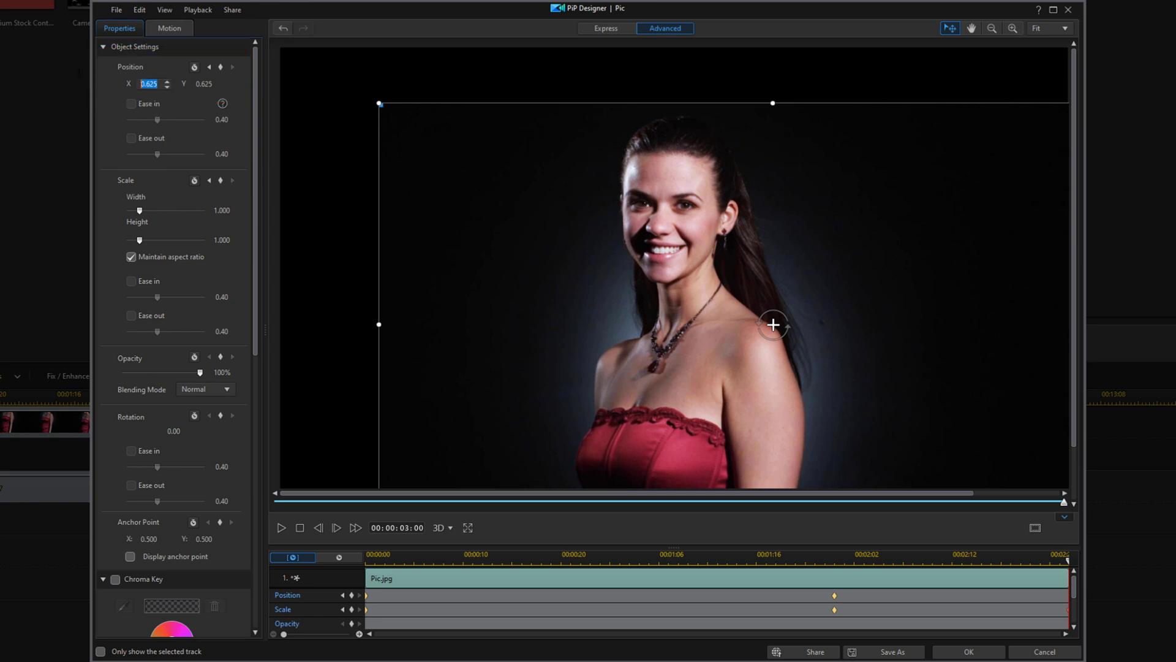
type("0.5")
key("Return")
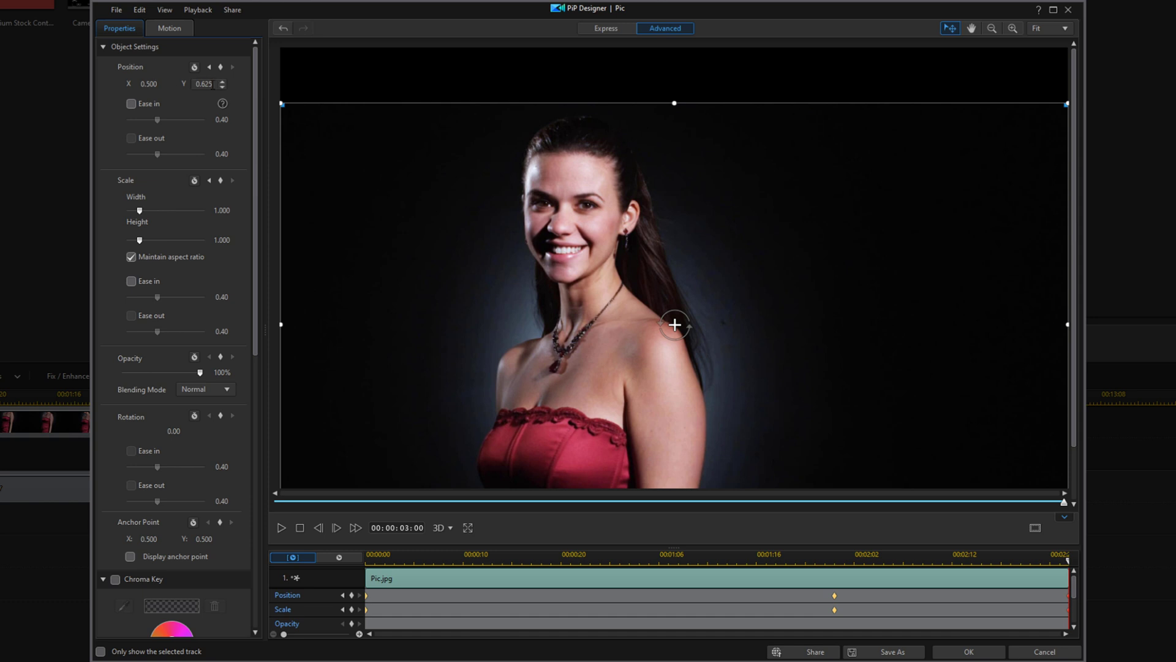
double_click(204, 83)
type("0.5")
key("Return")
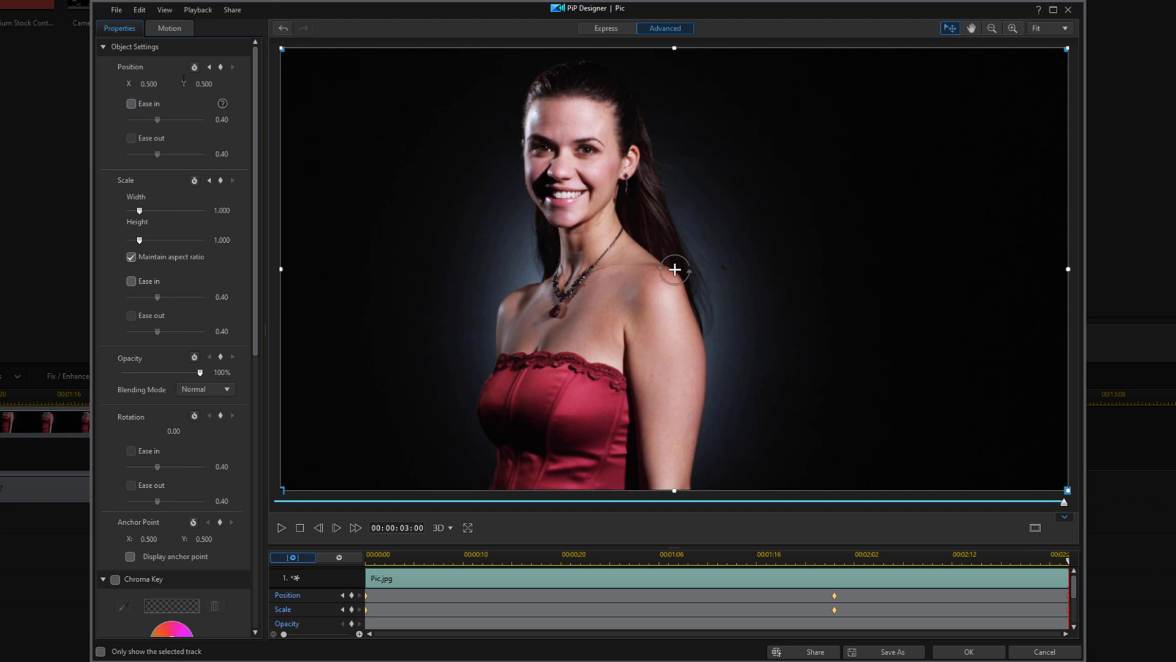
left_click(970, 652)
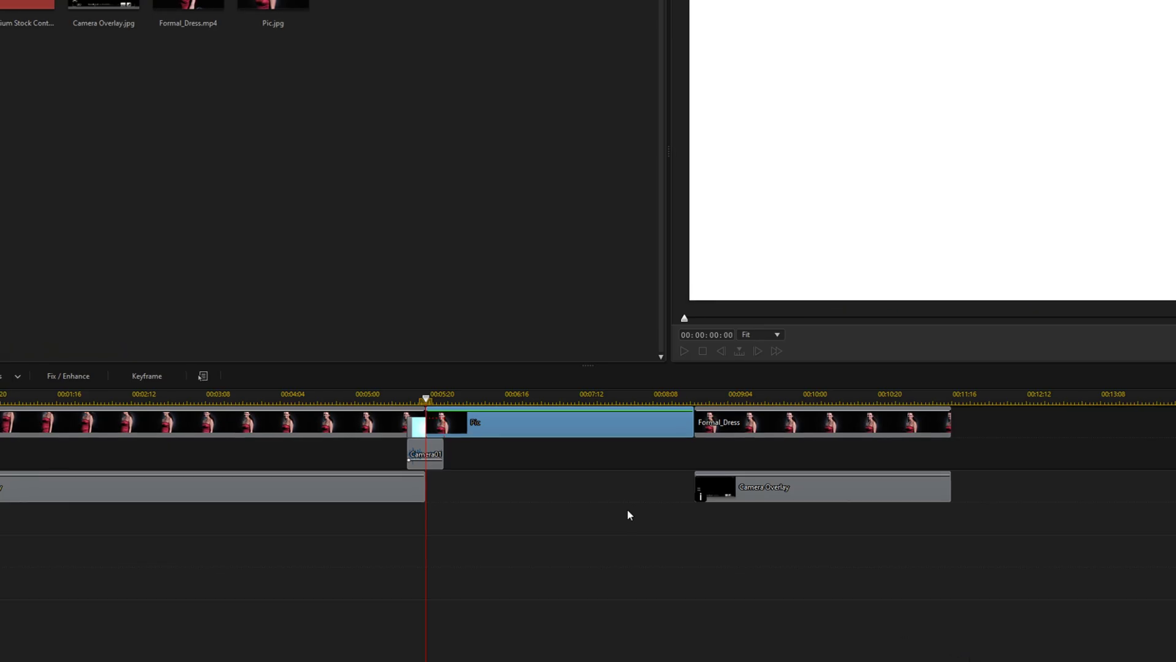
Step: Play back from just before the Pic clip to review the freeze frame, zoom and viewfinder overlay
left_click(335, 373)
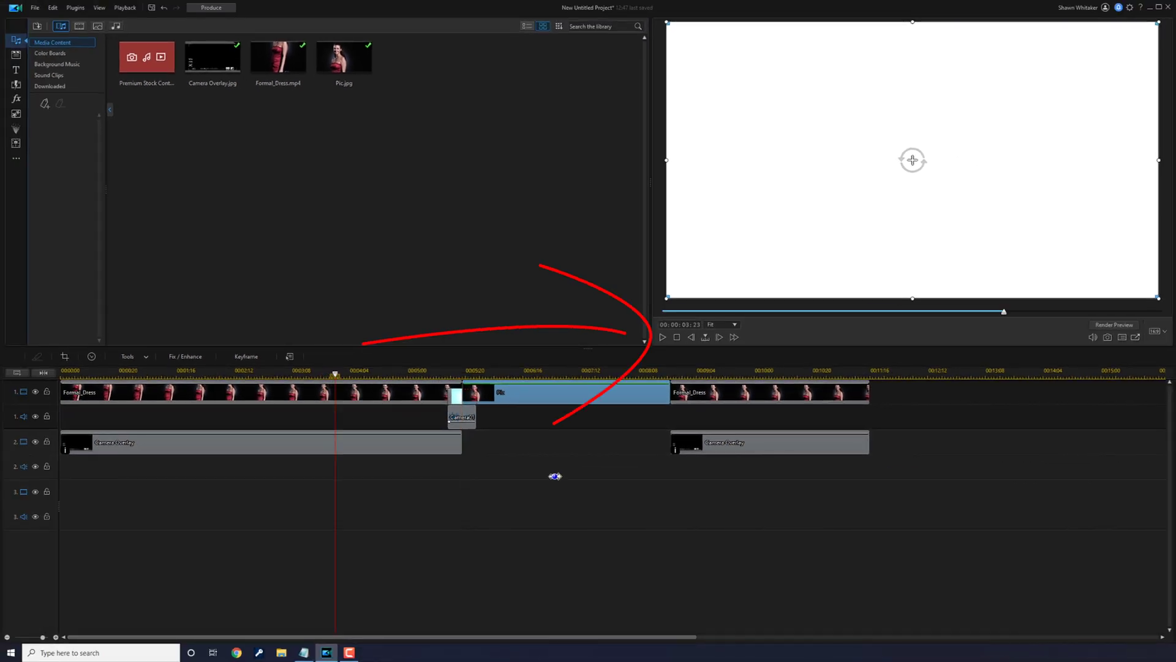
left_click(663, 337)
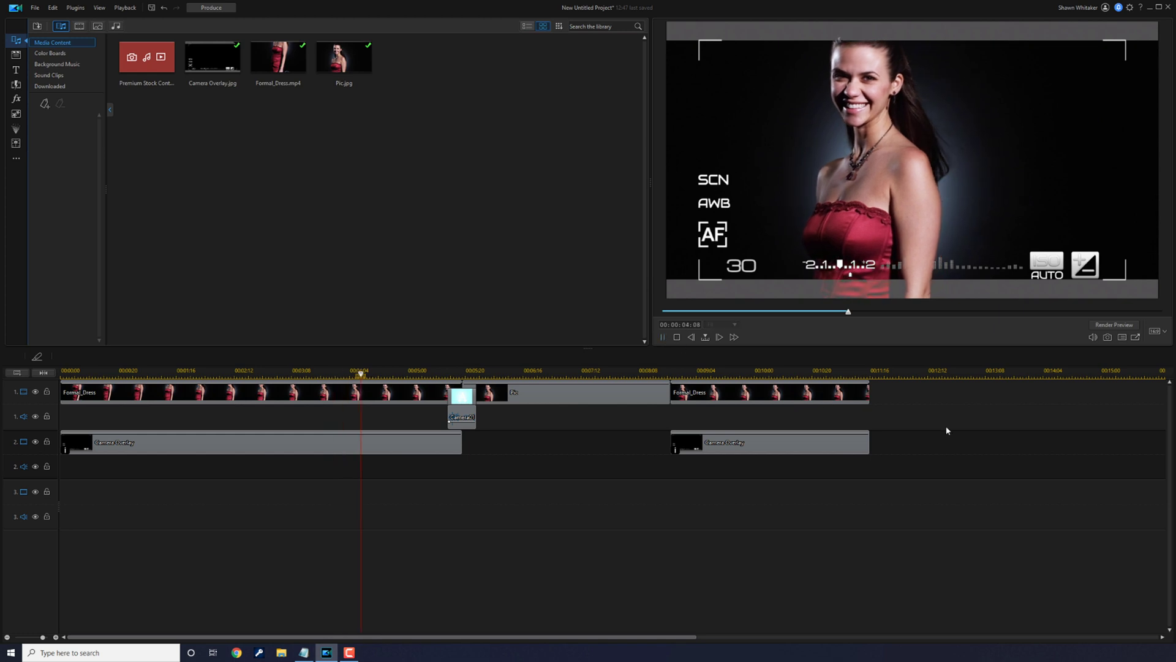